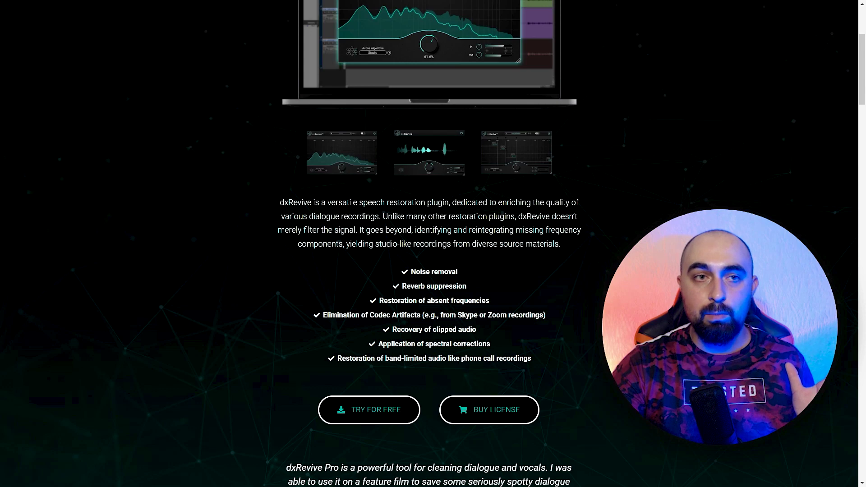
Step: Examine the dxRevive product page below its feature list
scroll(429, 243, "down", 15)
scroll(428, 244, "down", 1)
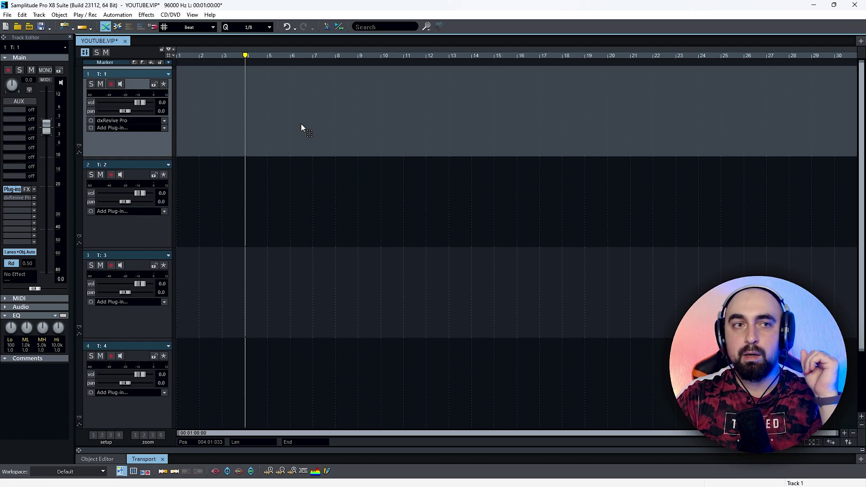
Step: In Samplitude, arm track 1 and record a voice take starting at bar 4
key("shift+r")
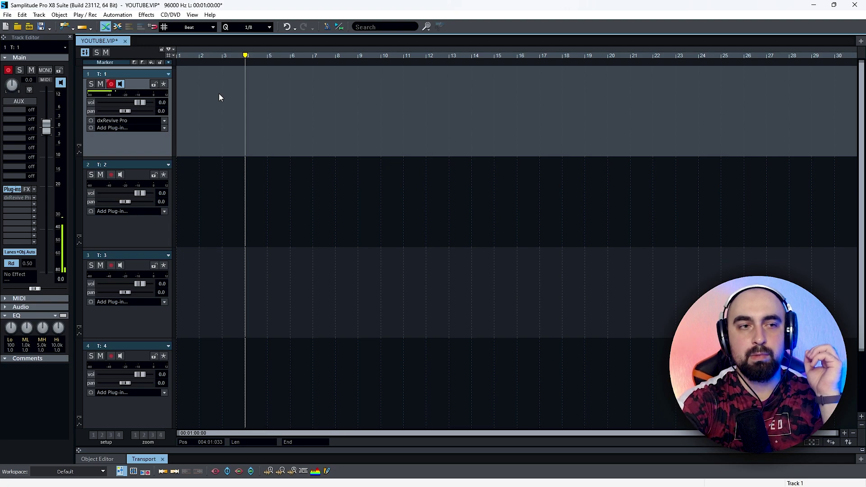
key("r")
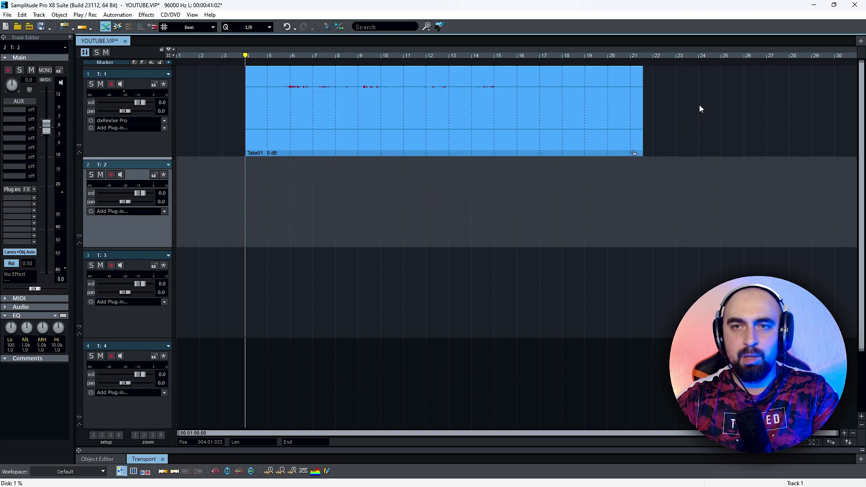
left_click(700, 102)
Step: Trim the recorded take on track 1 so it starts about midway through bar 5 and ends just past bar 15
left_click(300, 105)
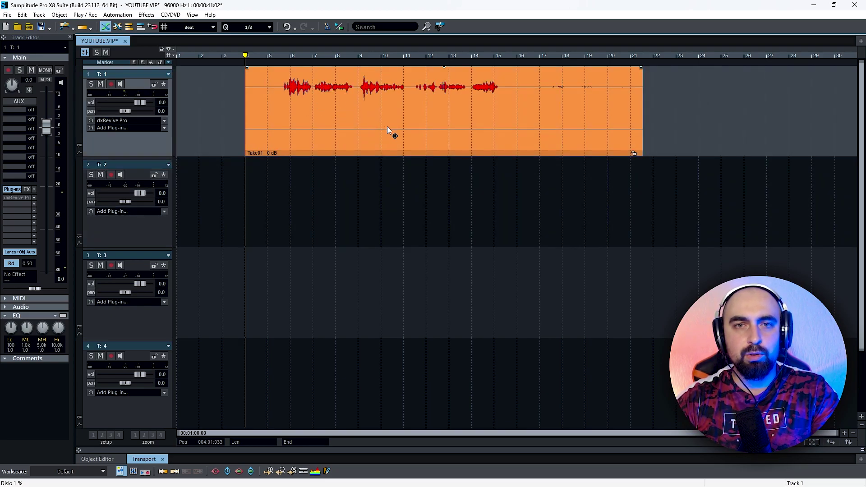
left_click_drag(642, 154, 502, 63)
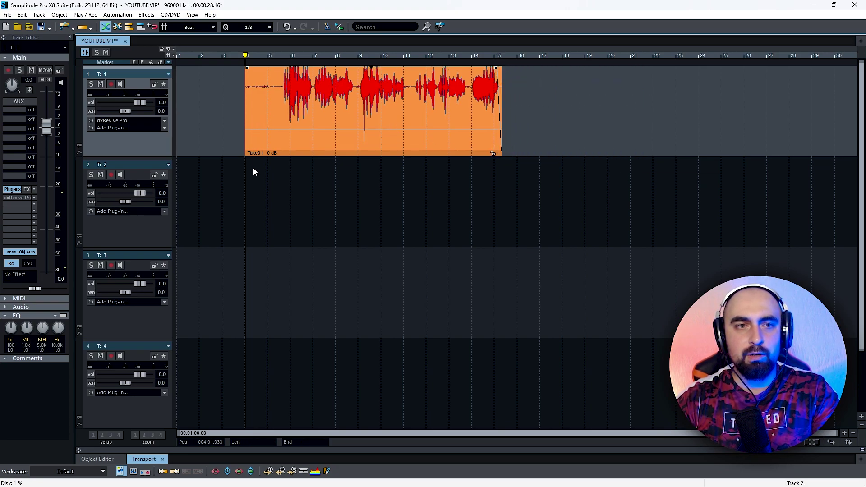
left_click_drag(248, 155, 281, 144)
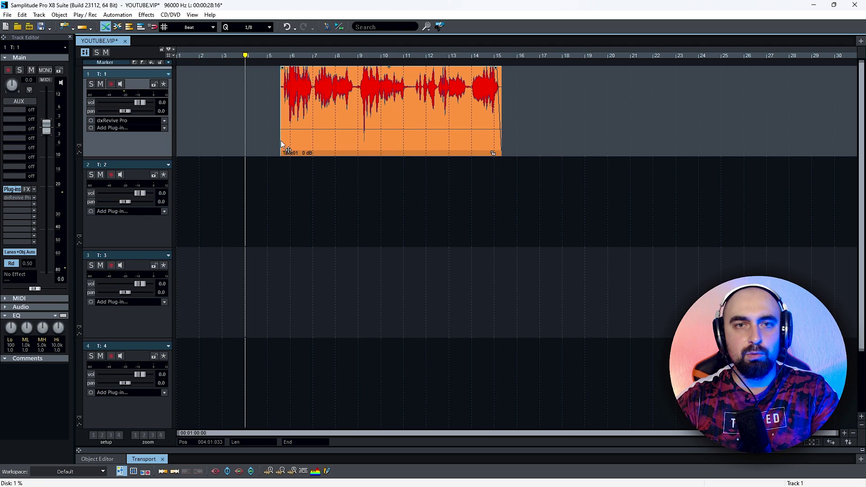
Step: Trim the take's start closer to the first word, shorten its fade-in, and place the playhead just before it
scroll(281, 145, "up", 3)
scroll(734, 139, "right", 3)
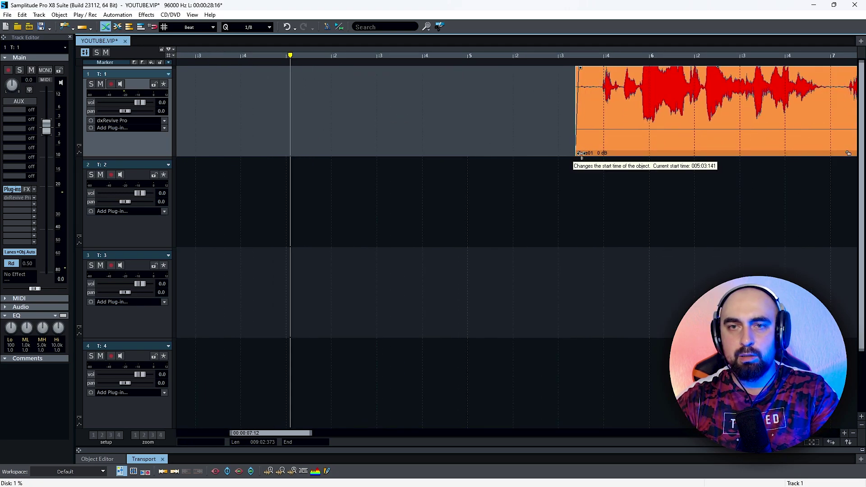
left_click_drag(576, 154, 596, 154)
left_click_drag(602, 69, 546, 102)
scroll(326, 169, "right", 4)
scroll(327, 168, "down", 10)
left_click(269, 103)
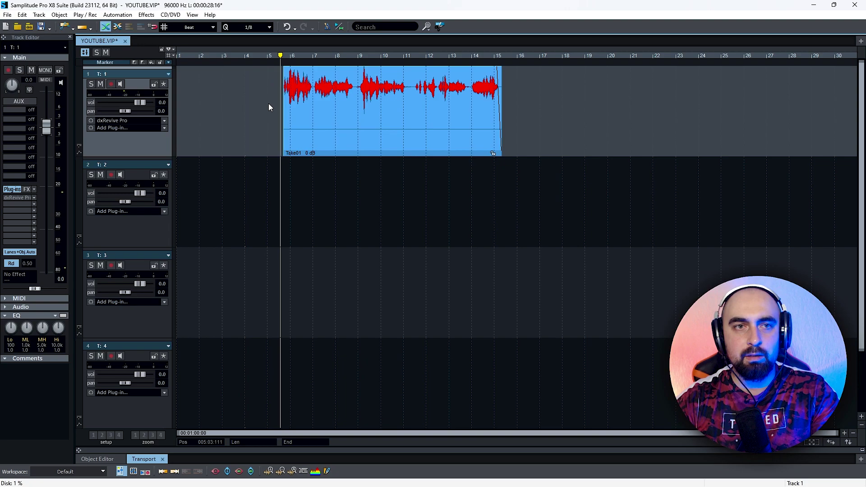
Step: Add the Ozone 11 Imager plug-in to track 1 and set its band 1 width to -100
left_click(34, 203)
left_click(49, 209)
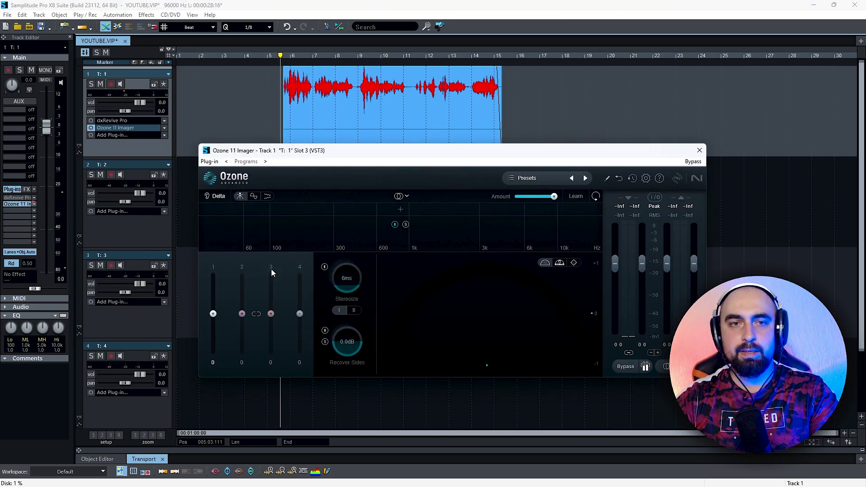
left_click_drag(213, 313, 196, 396)
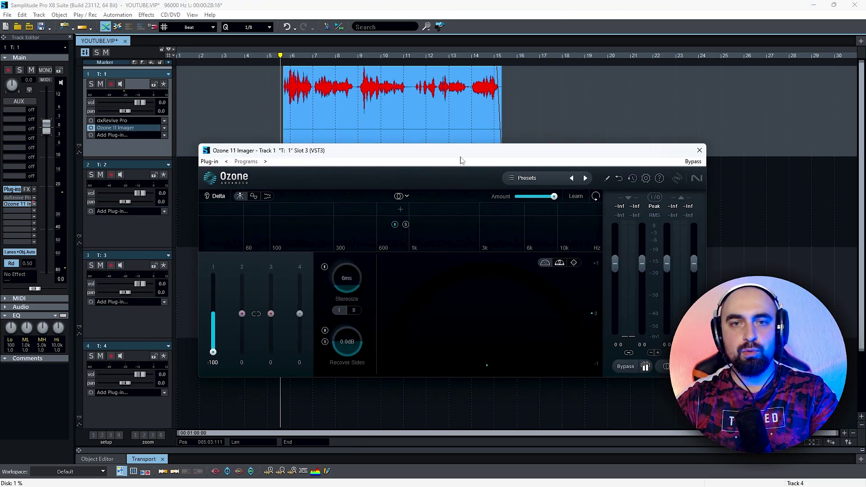
Step: Set the driver system to MME in the audio setup
key("y")
left_click(473, 151)
left_click(469, 151)
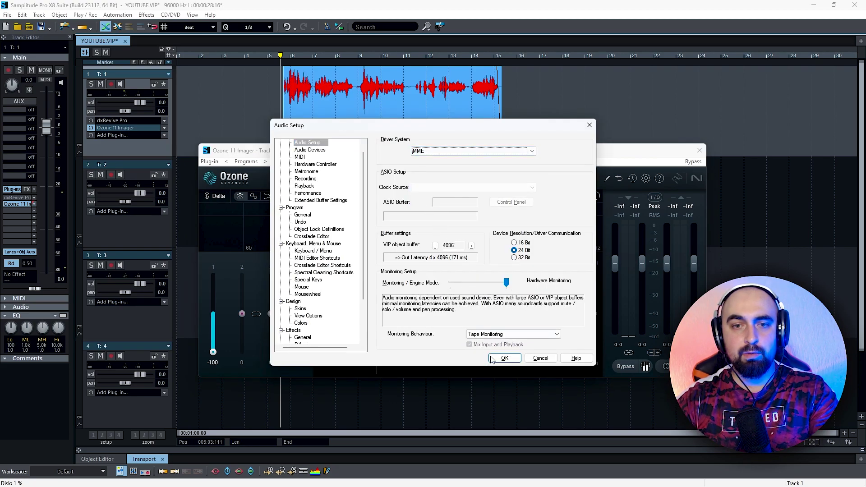
left_click(495, 357)
Step: Play the take while raising the Ozone Imager's input gain to +7.0, then stop playback and close the plug-in
left_click(556, 161)
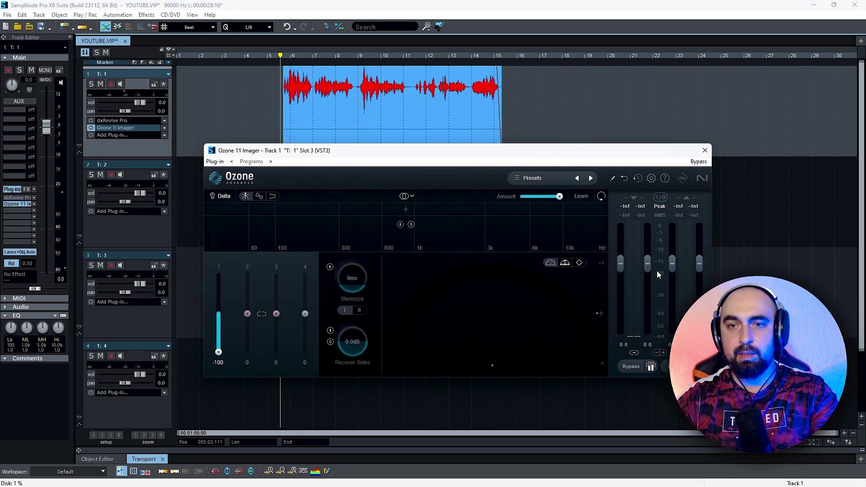
left_click_drag(611, 151, 618, 172)
key("space")
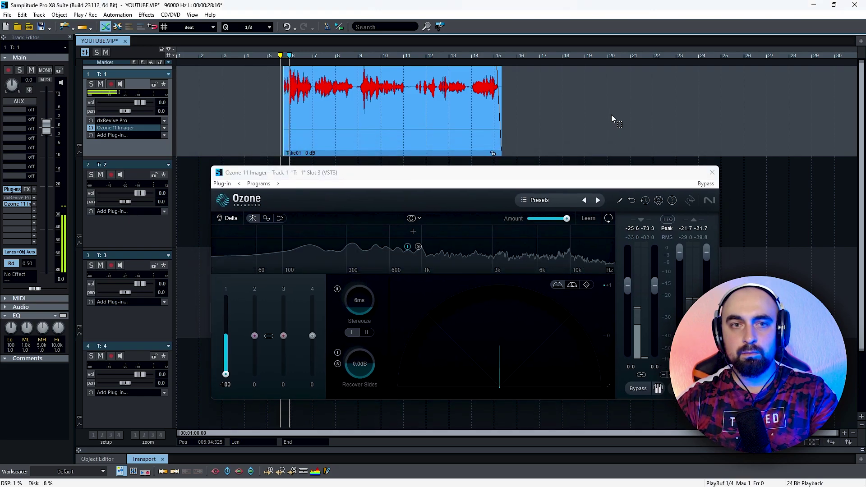
left_click_drag(655, 285, 661, 262)
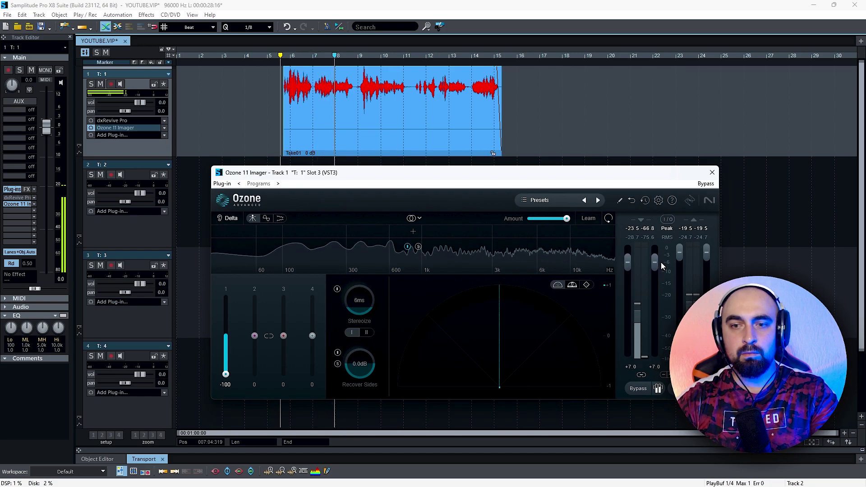
left_click_drag(567, 180, 581, 186)
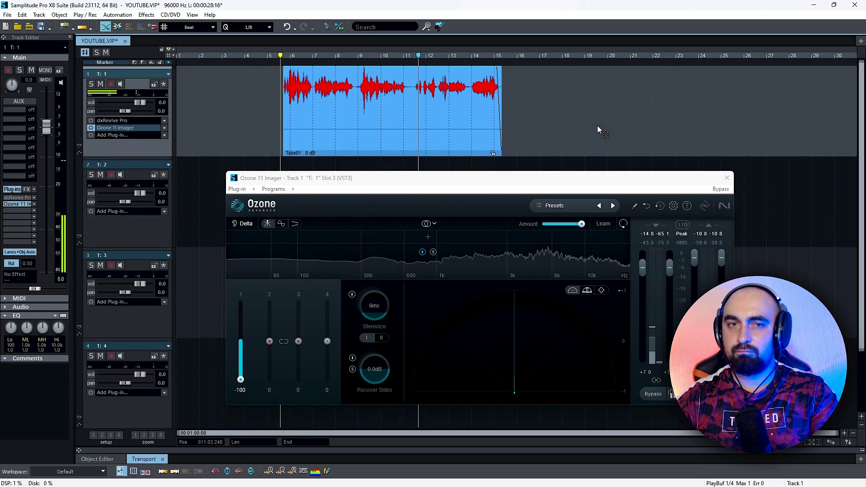
key("space")
mouse_move(498, 184)
left_mouse_down()
mouse_move(505, 179)
mouse_move(511, 187)
left_mouse_up()
left_click(729, 180)
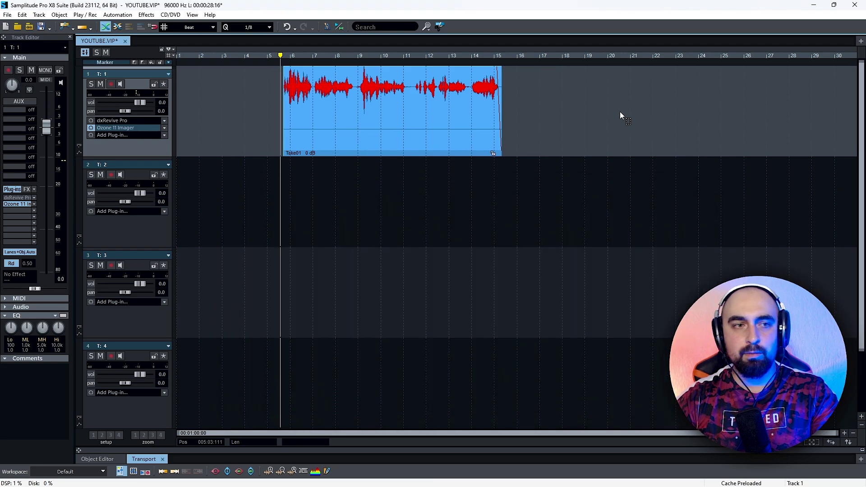
Step: Place Ozone 11 Imager ahead of dxRevive Pro on track 1 and choose the Studio algorithm in dxRevive Pro
left_click_drag(18, 197, 19, 206)
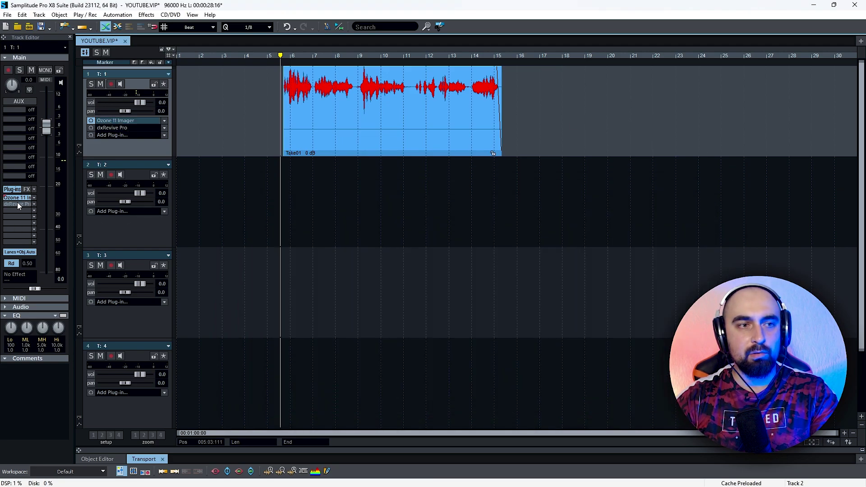
left_click(20, 205)
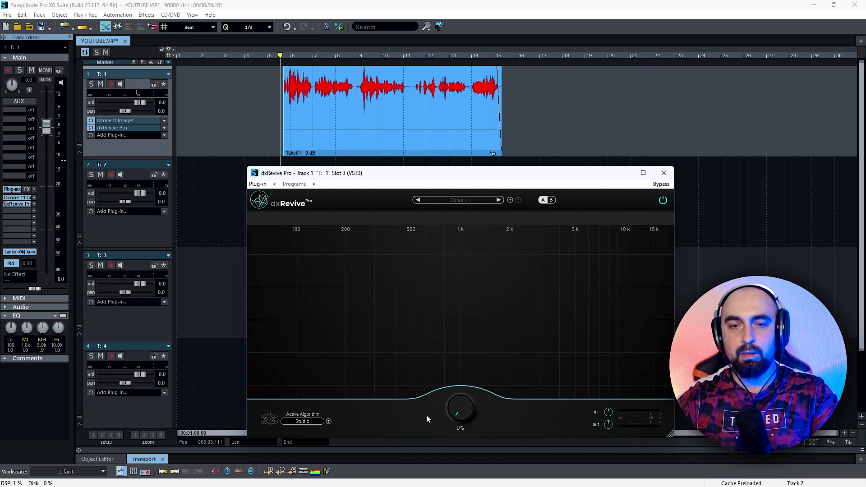
left_click(312, 422)
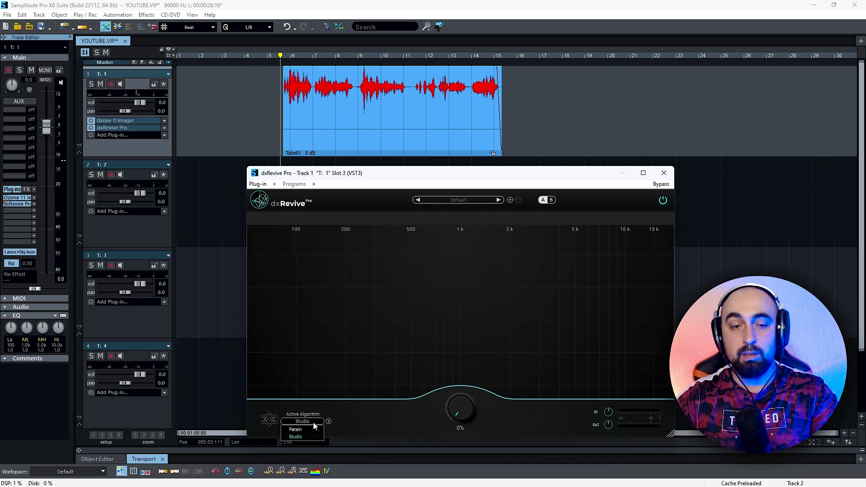
left_click(292, 437)
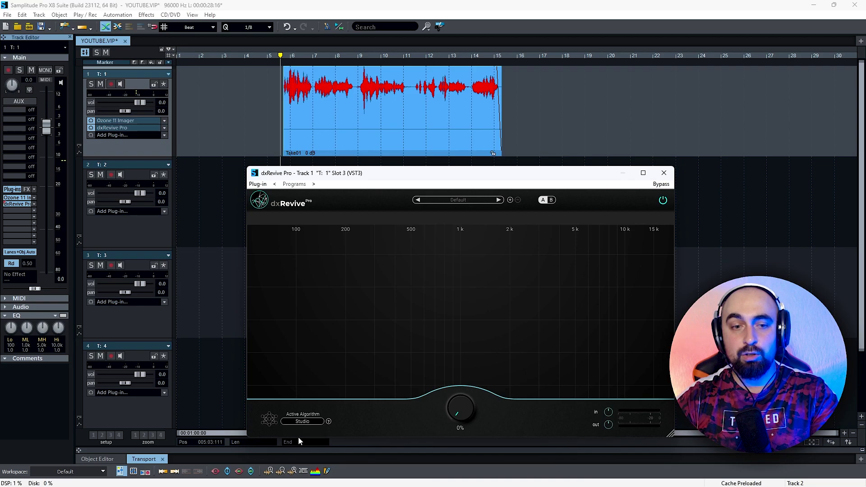
Step: Examine the list of presets available in dxRevive Pro
left_click_drag(451, 173, 437, 169)
left_click(450, 195)
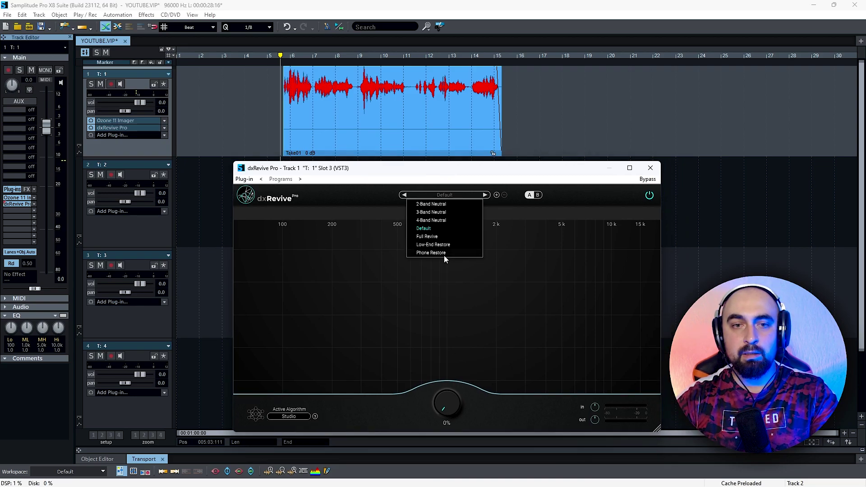
left_click(538, 290)
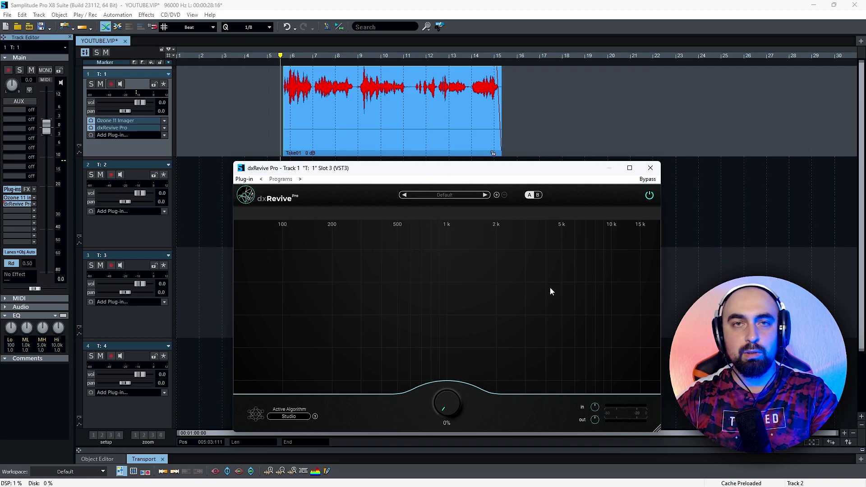
Step: Define a playback range spanning the whole take and enable loop playback
left_click_drag(470, 172, 477, 174)
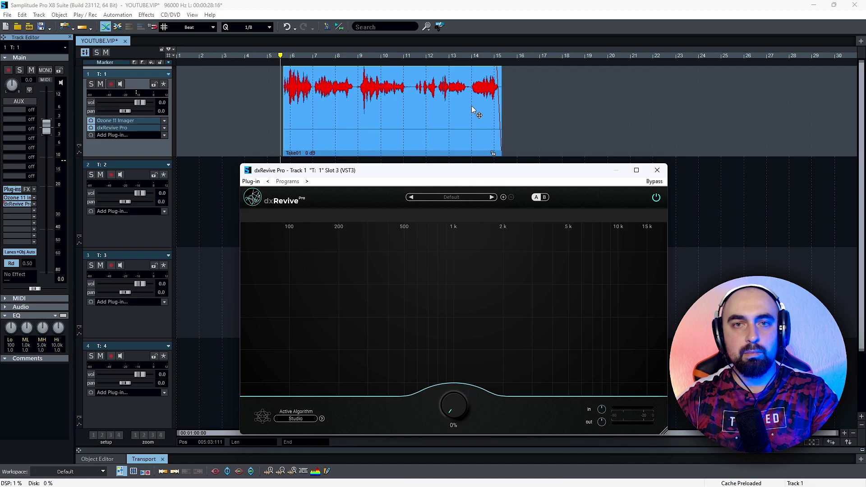
left_click_drag(499, 55, 282, 56)
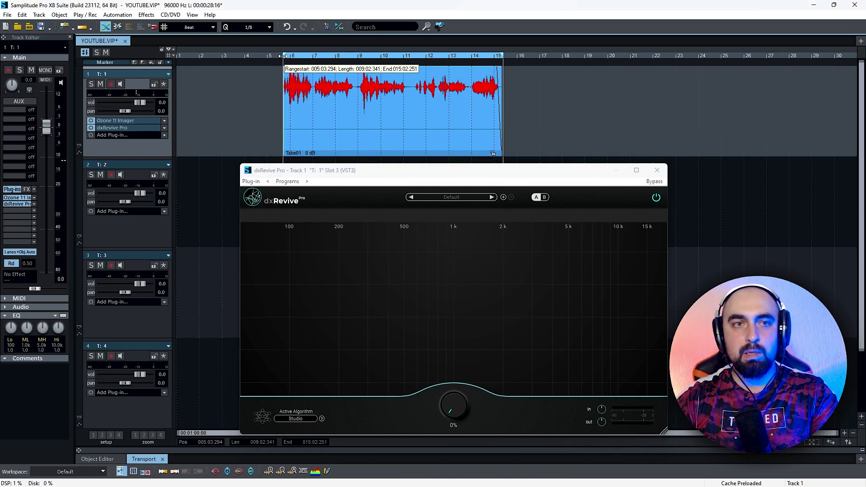
left_click(148, 459)
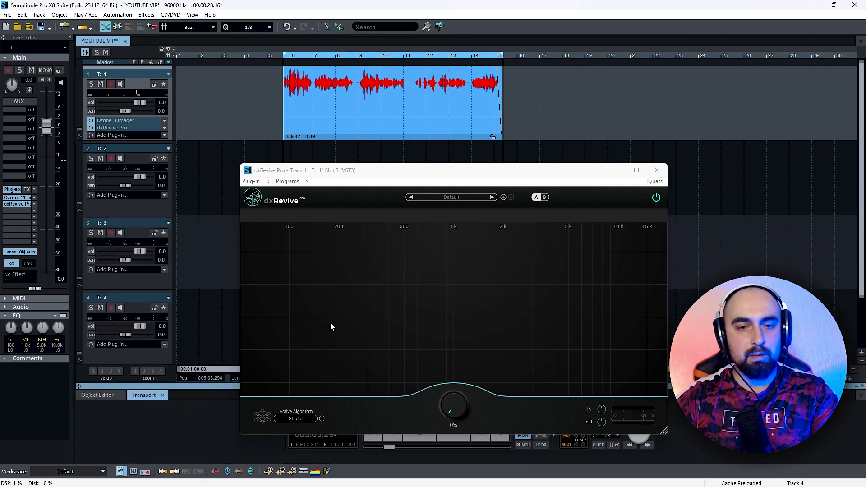
left_click(540, 445)
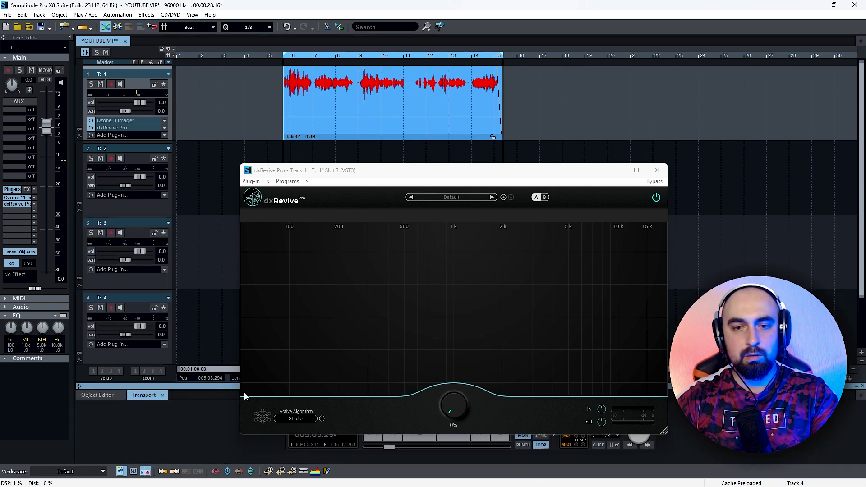
left_click_drag(460, 178, 459, 173)
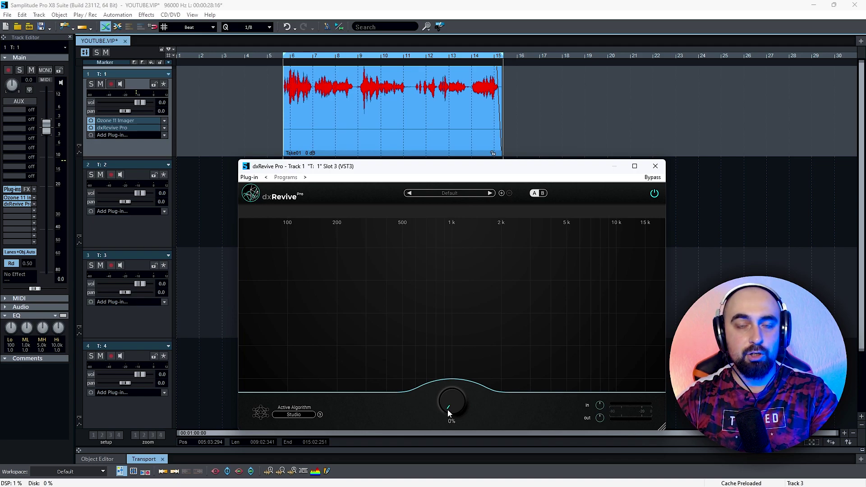
left_click_drag(486, 170, 477, 173)
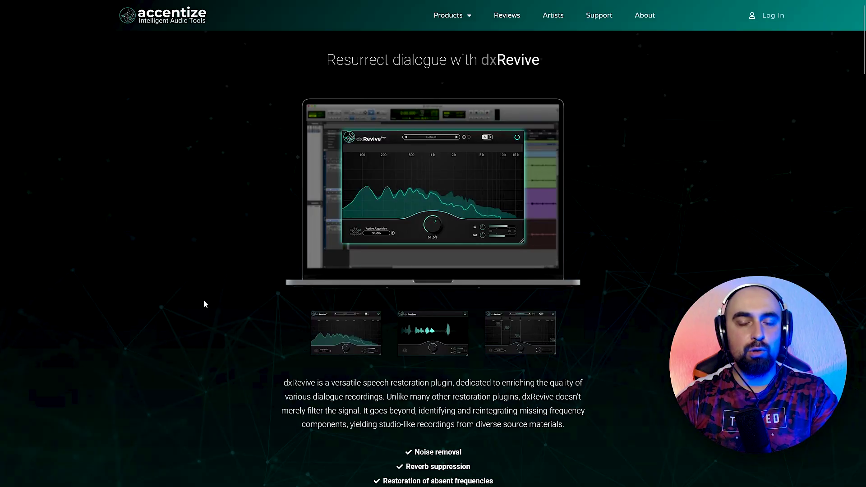
Step: Switch to the dxRevive product page and examine the edition feature comparison and prices
scroll(203, 299, "down", 15)
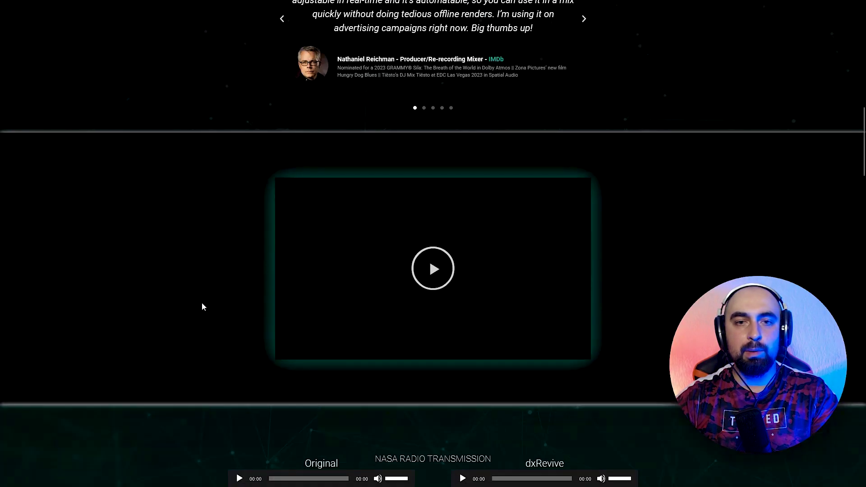
scroll(202, 303, "down", 20)
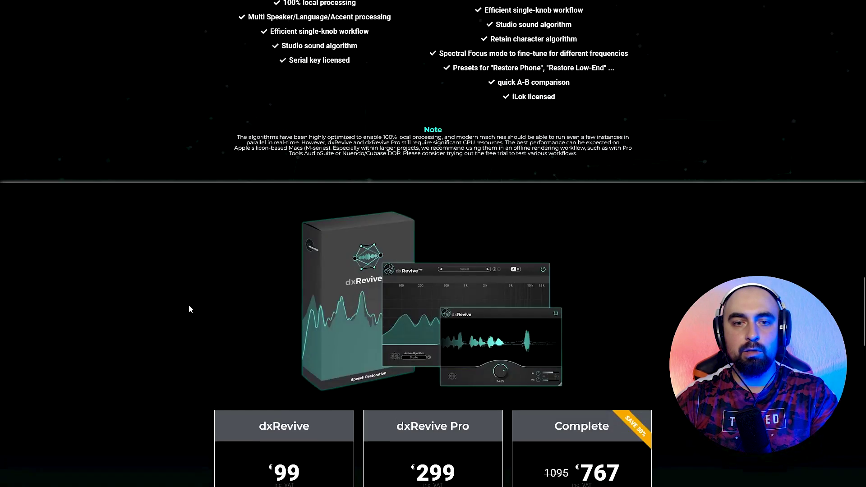
scroll(189, 309, "down", 5)
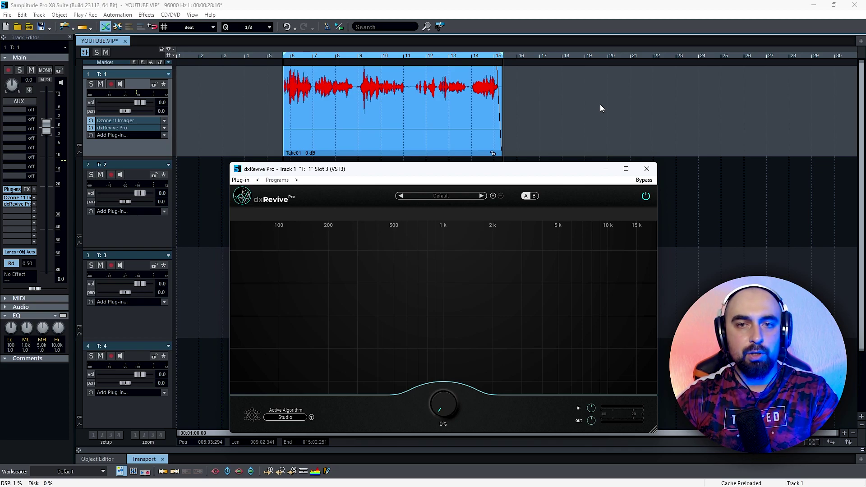
Step: Play the looped take in Samplitude, stop it, and set dxRevive Pro's main processing amount to 50%
key("space")
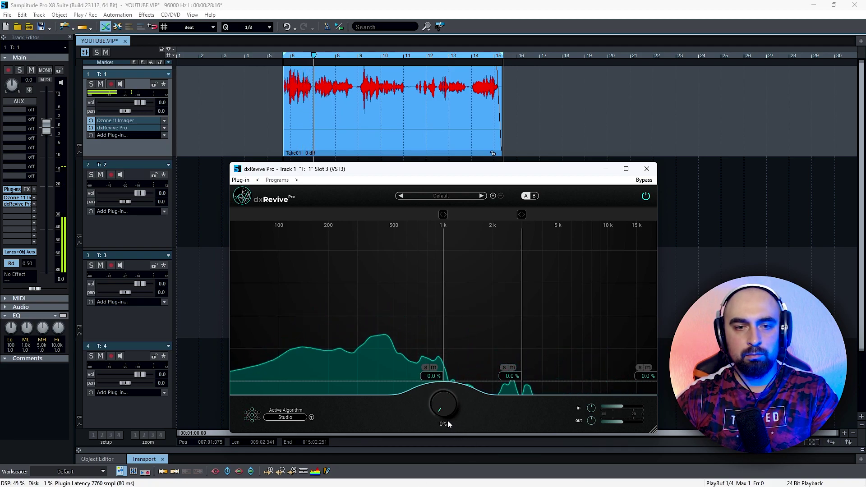
key("space")
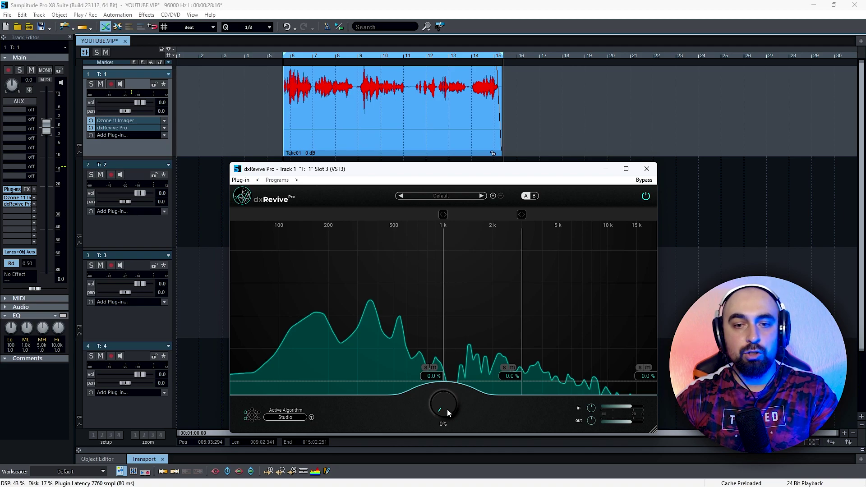
left_click_drag(447, 409, 417, 353)
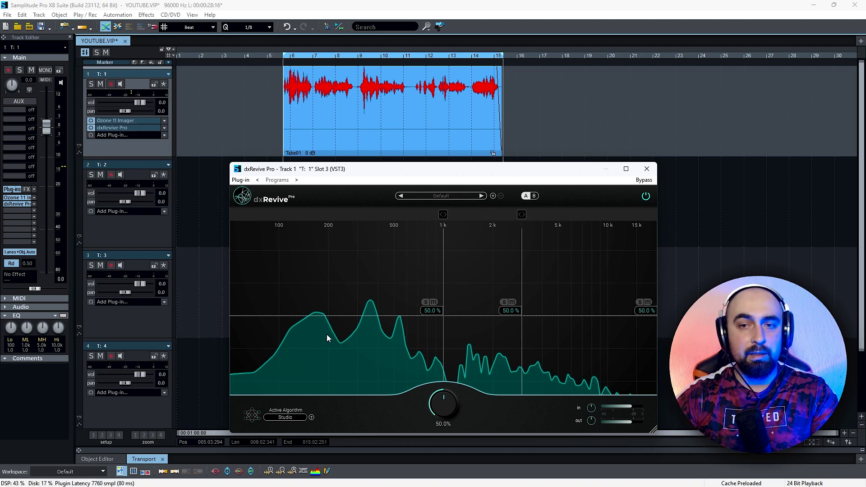
mouse_move(449, 172)
left_mouse_down()
mouse_move(462, 176)
mouse_move(443, 173)
left_mouse_up()
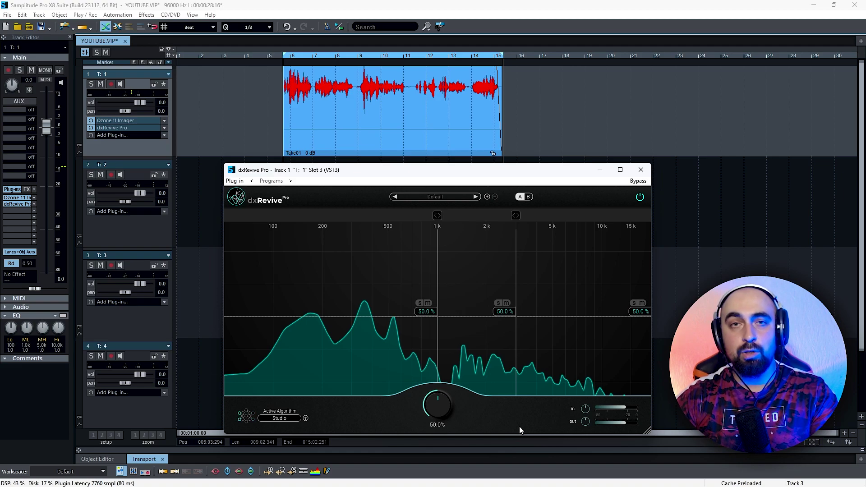
Step: Play the looped take while switching dxRevive Pro's main processing amount between 0% and 100%, and stop with it at 100%
left_click_drag(437, 405, 502, 455)
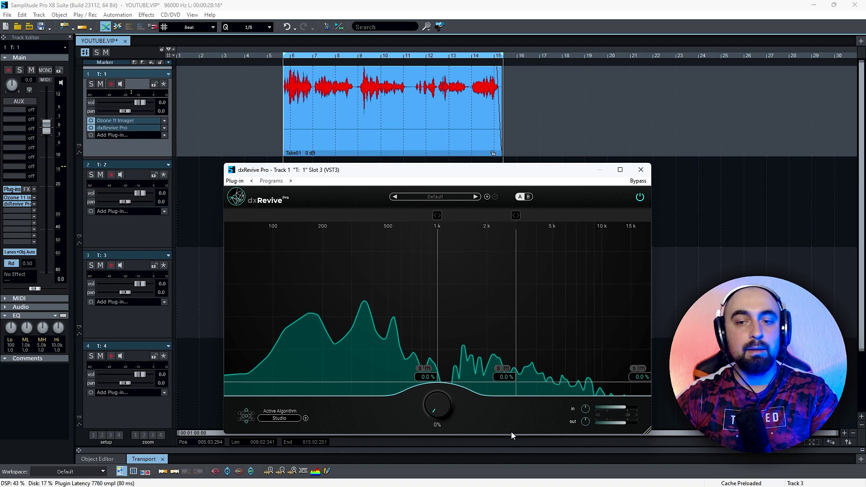
key("space")
left_click_drag(510, 431, 488, 390)
left_click_drag(439, 174, 379, 123)
left_click_drag(377, 354, 378, 250)
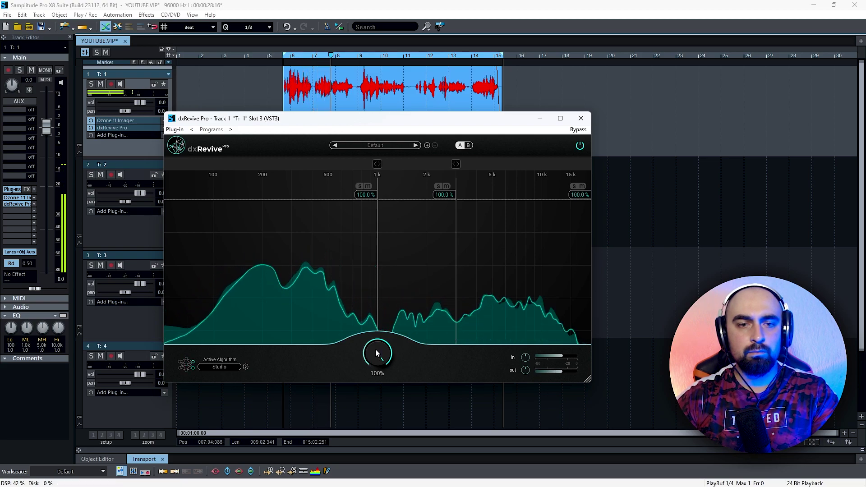
left_click_drag(375, 347, 382, 403)
left_click_drag(378, 362, 378, 235)
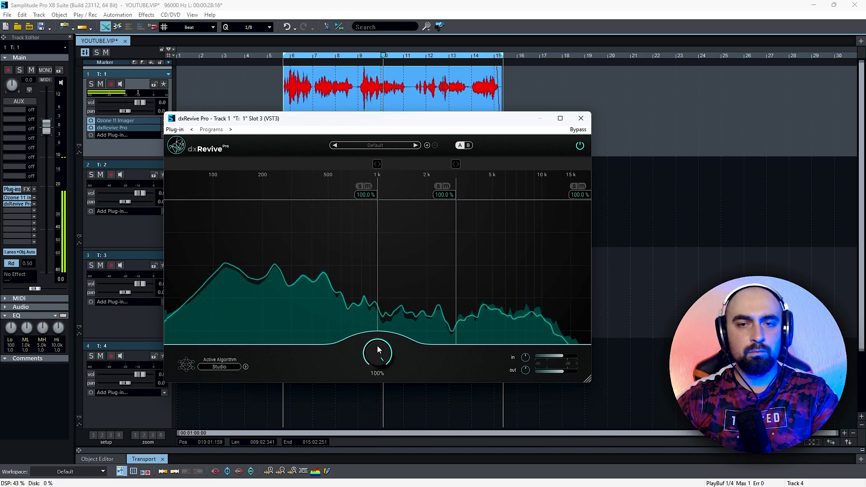
left_click_drag(377, 345, 358, 328)
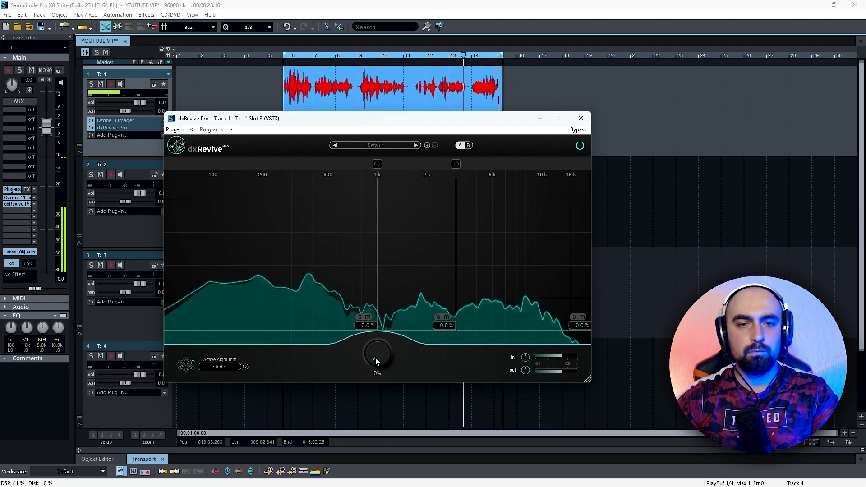
left_click_drag(375, 358, 397, 82)
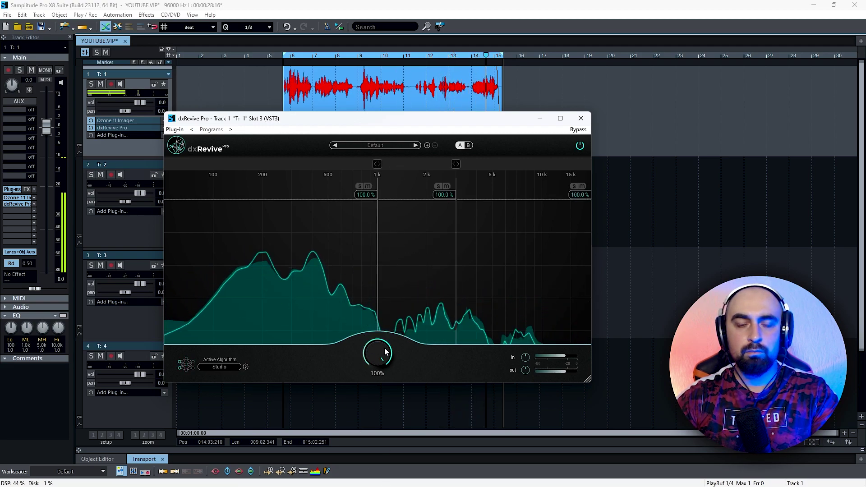
key("space")
Step: Enlarge the dxRevive Pro window and reposition it so that the take's waveform stays visible above it
left_click_drag(397, 127, 404, 127)
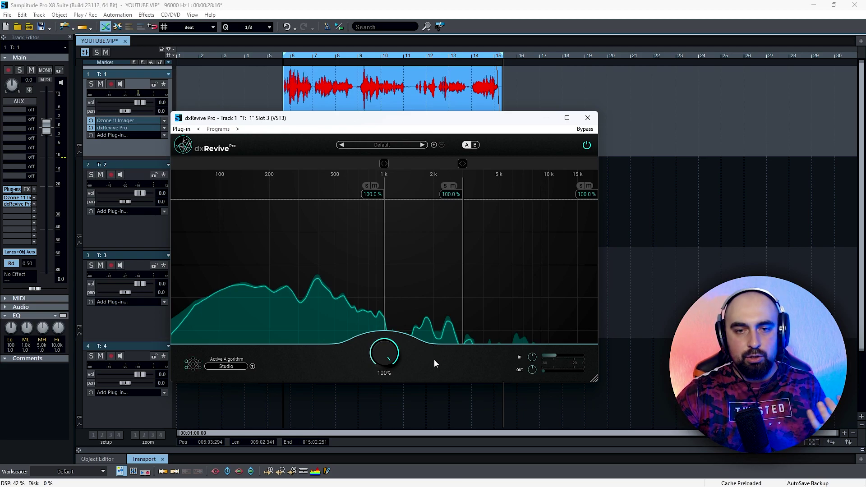
left_click_drag(392, 122, 343, 89)
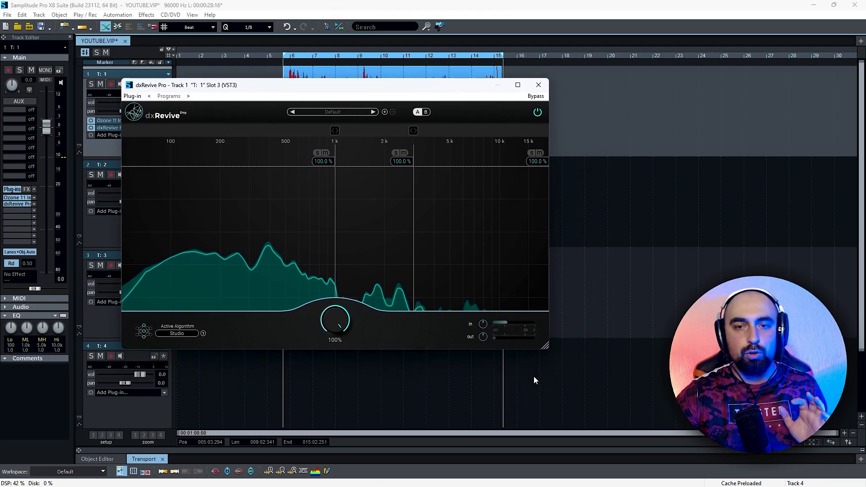
left_click_drag(546, 345, 569, 391)
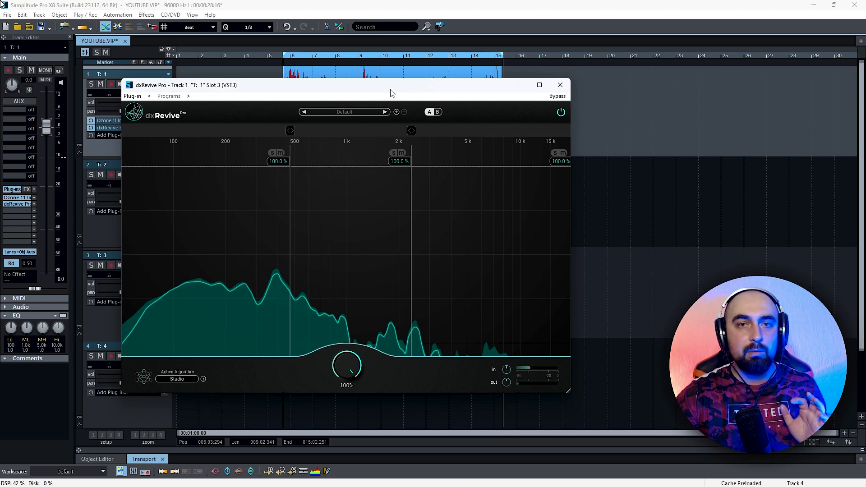
left_click_drag(387, 90, 409, 120)
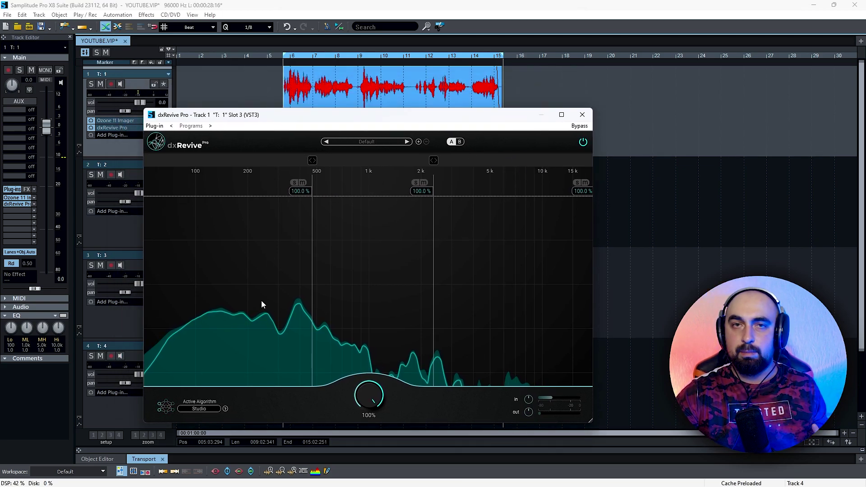
Step: Set the main processing amount to 0% and add a third band split at about 6.5 kHz
left_click_drag(368, 395, 415, 482)
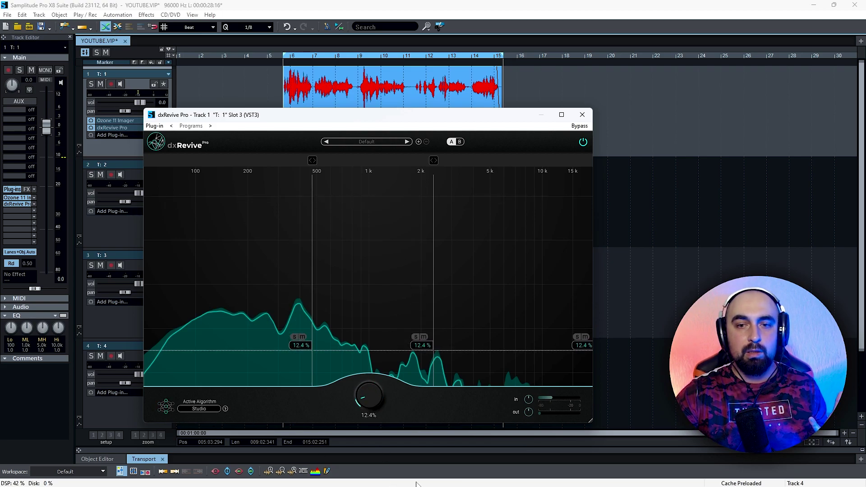
left_click_drag(372, 401, 399, 448)
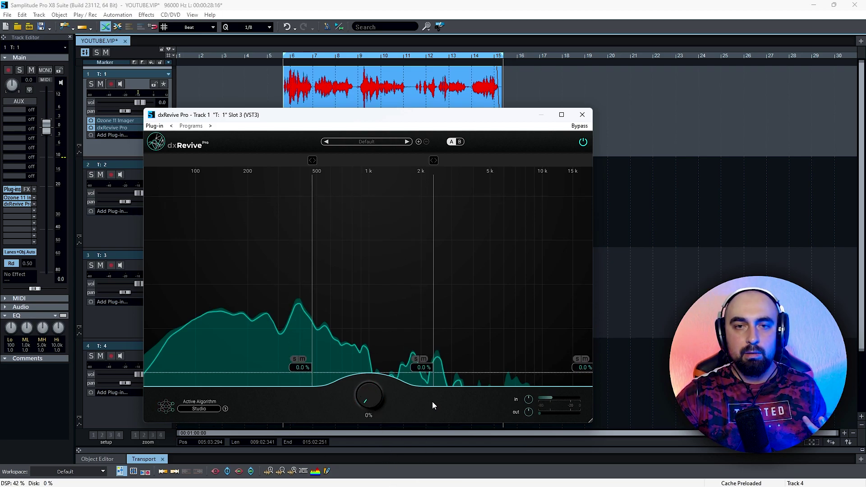
left_click(511, 160)
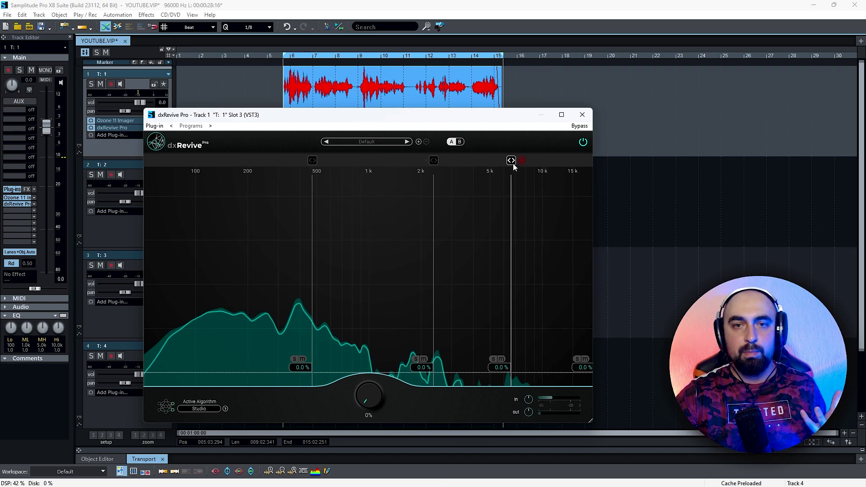
left_click_drag(510, 160, 510, 161)
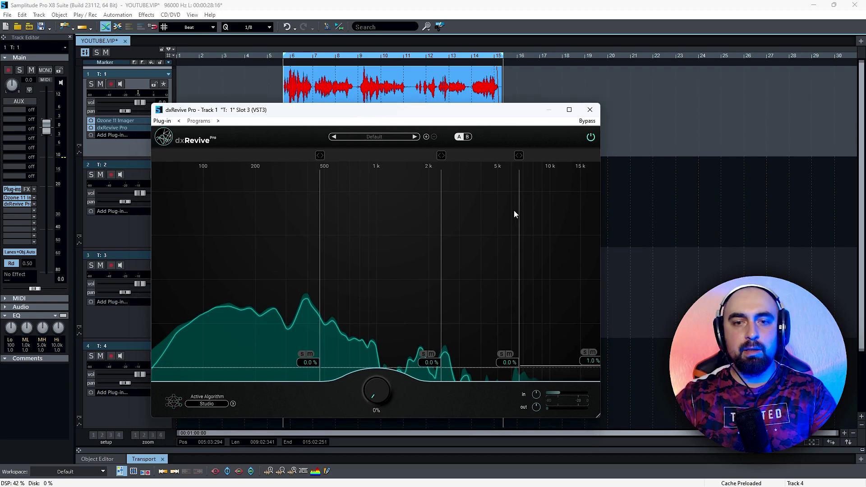
Step: Move the three band splits to about 210 Hz, 1 kHz and 4 kHz, checking them with a brief playback of the take
mouse_move(523, 169)
left_mouse_down()
mouse_move(497, 169)
mouse_move(523, 169)
left_mouse_up()
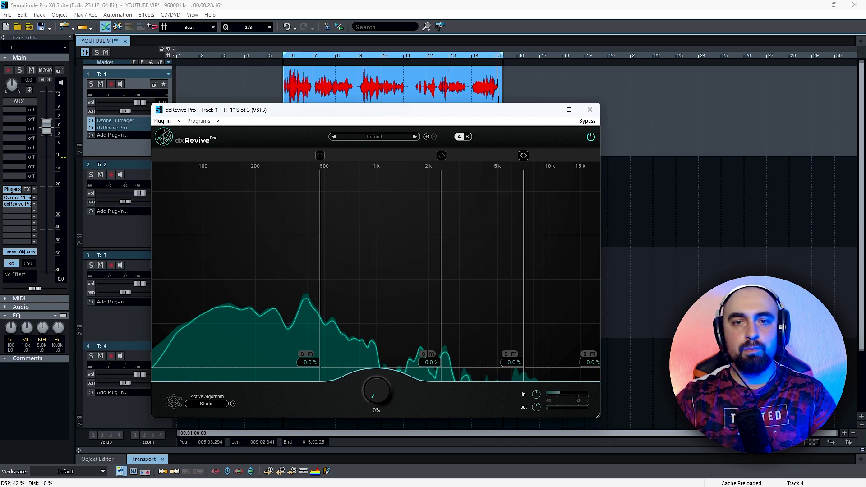
left_click_drag(440, 169, 443, 169)
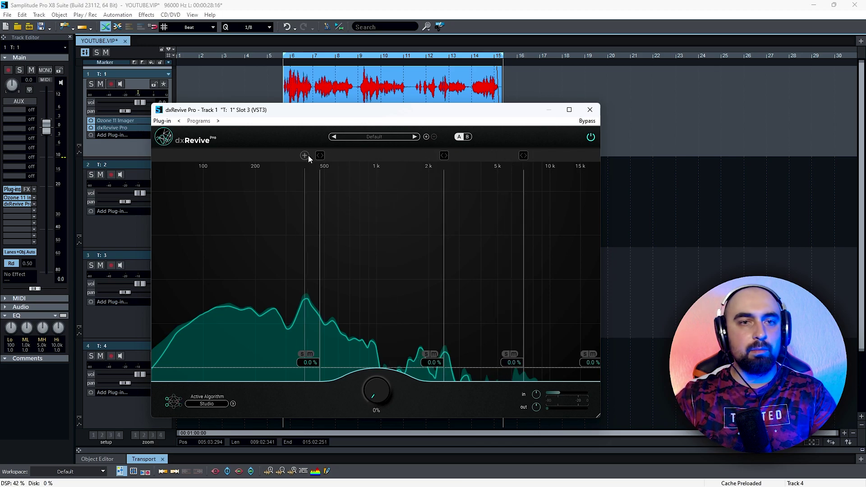
left_click_drag(319, 157, 259, 157)
left_click_drag(378, 115, 397, 118)
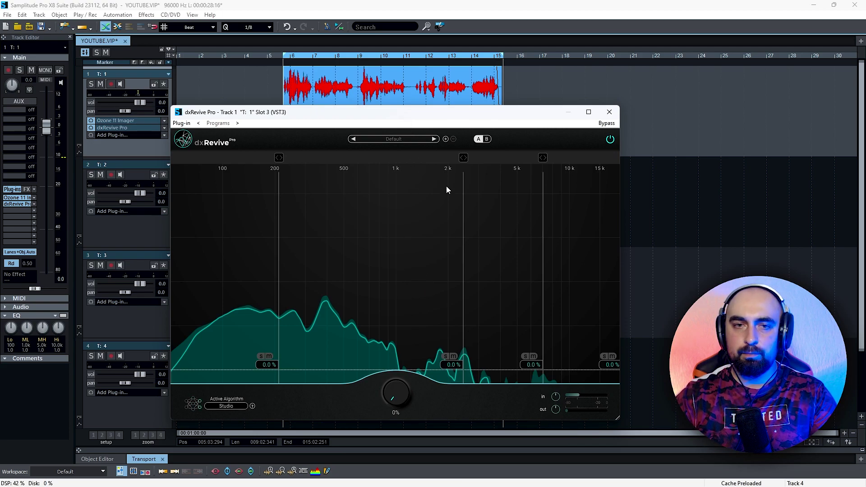
key("space")
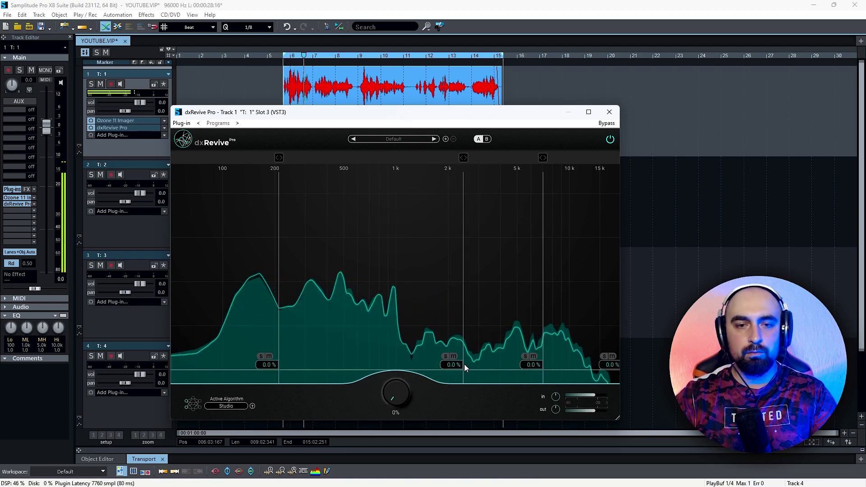
key("space")
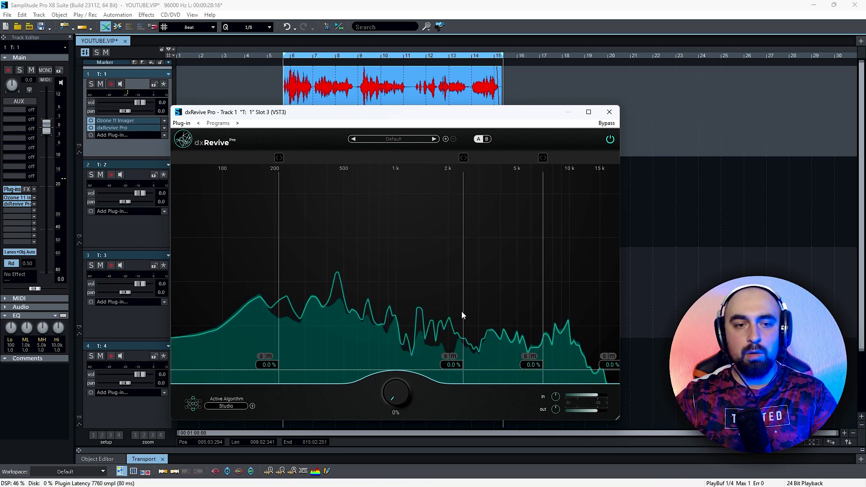
mouse_move(463, 159)
left_click_drag(463, 157, 401, 157)
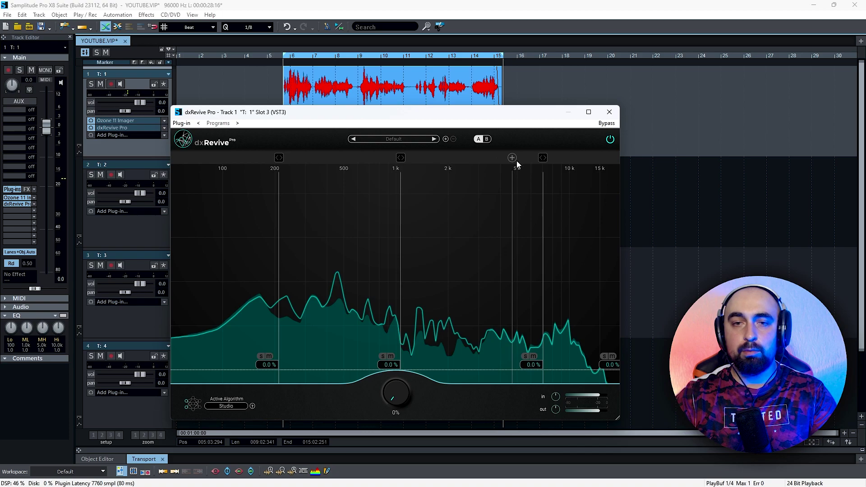
left_click_drag(542, 157, 500, 158)
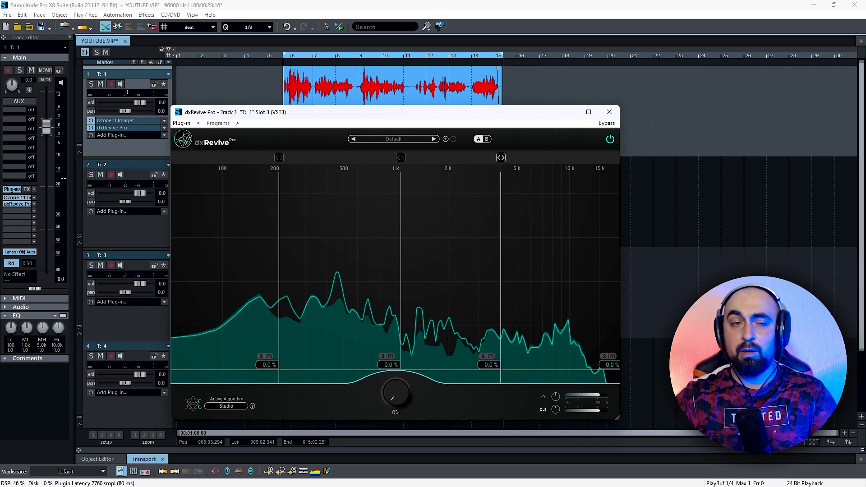
Step: Play the take and refine the band splits to about 290 Hz, 1.25 kHz and 4.2 kHz
key("space")
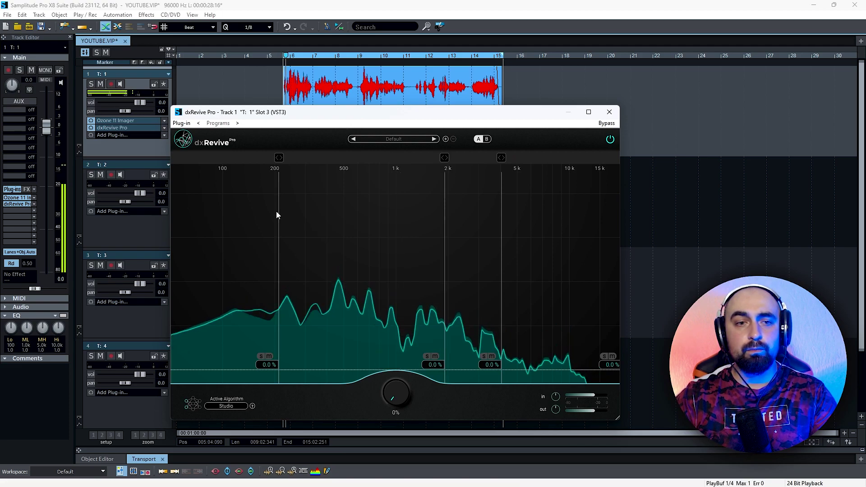
left_click_drag(400, 158, 412, 158)
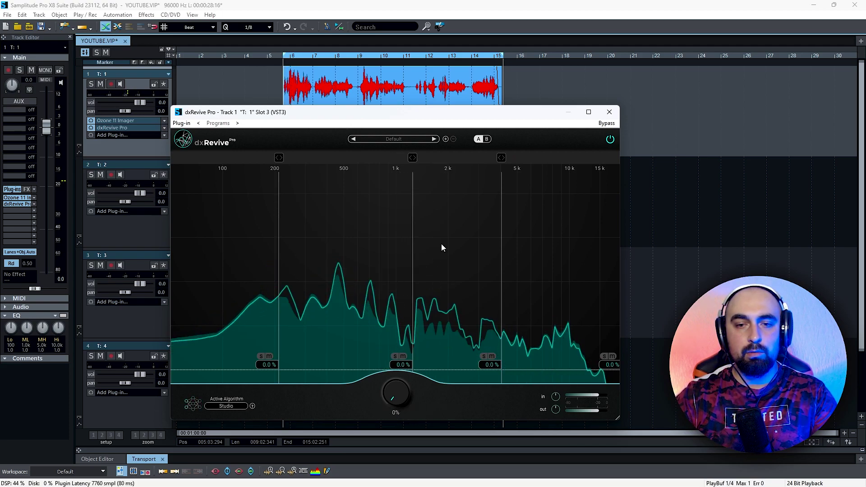
left_click_drag(501, 158, 504, 158)
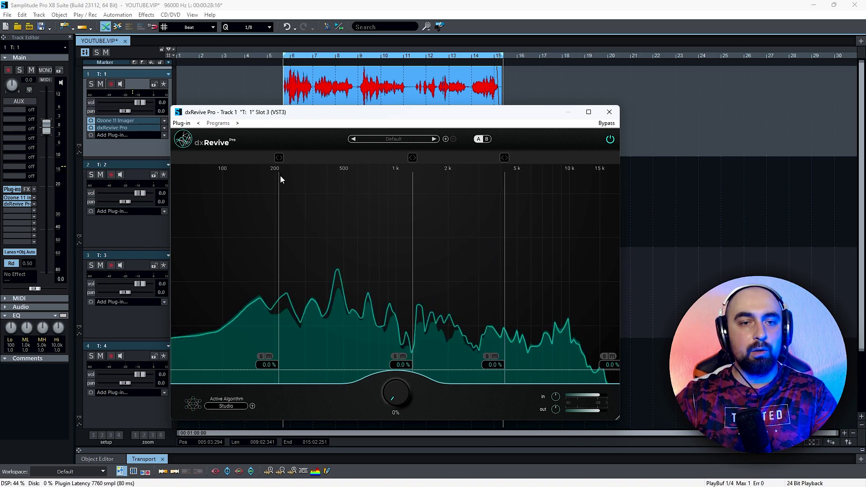
left_click_drag(279, 158, 303, 158)
left_click_drag(412, 157, 413, 157)
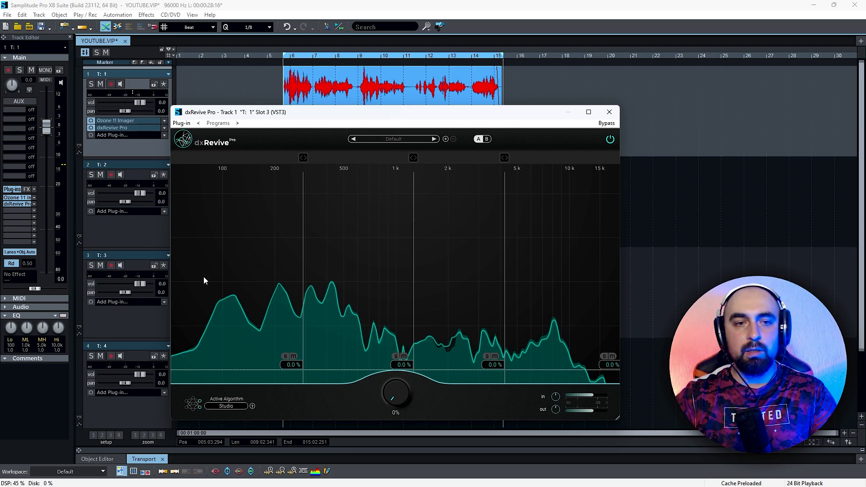
Step: Solo the highest band during playback, set its processing amount to 40.1%, and turn its solo off
left_click(603, 356)
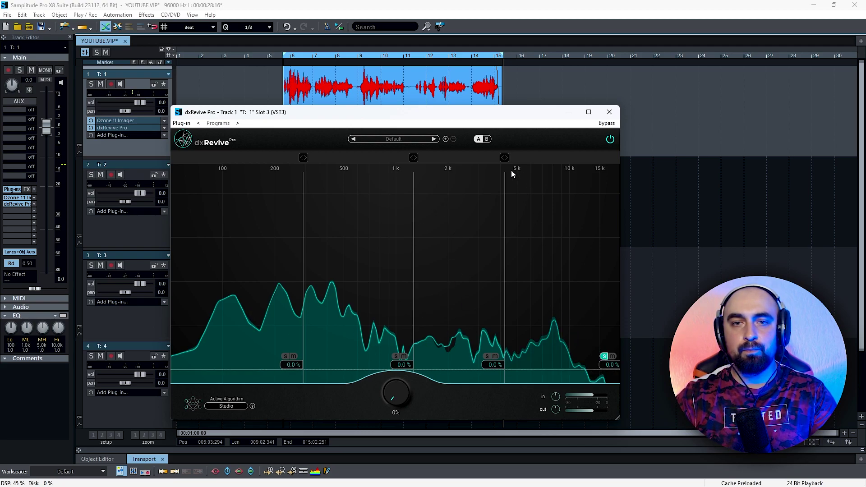
left_click_drag(589, 264, 543, 248)
key("space")
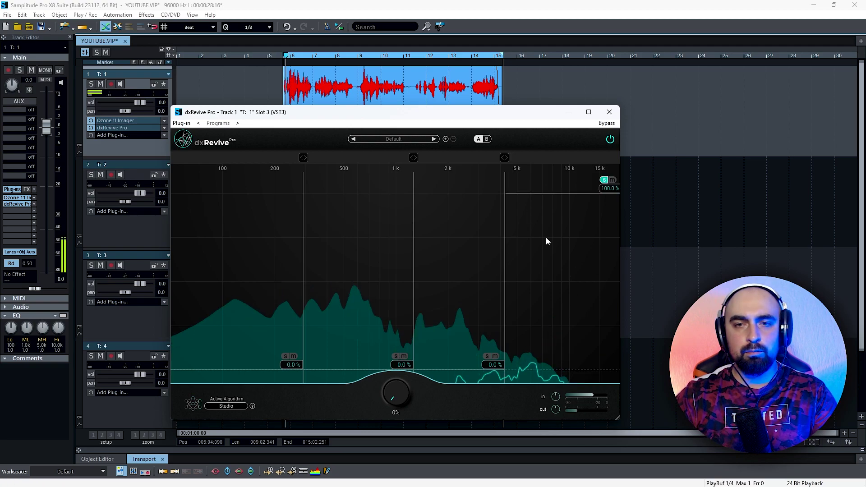
left_click_drag(561, 193, 562, 298)
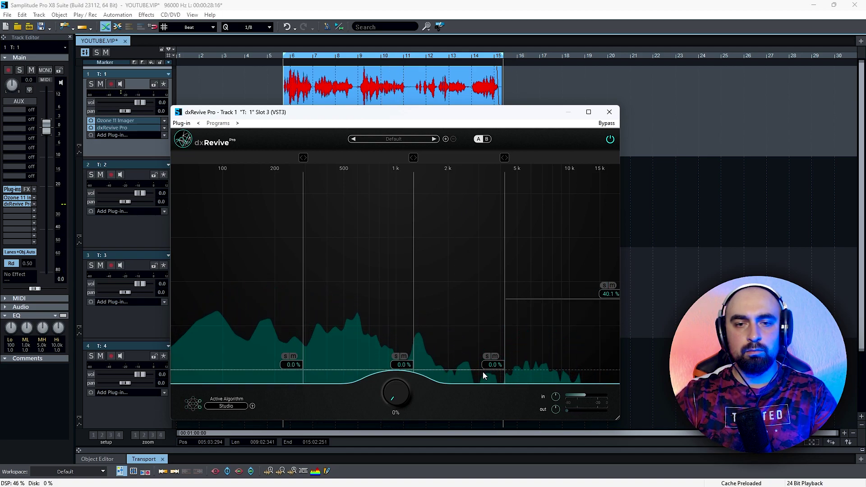
Step: Solo the band between about 1.25 and 4.2 kHz during playback, set its amount to 70.3%, and unsolo it
left_click(486, 355)
key("space")
left_click_drag(459, 369, 459, 194)
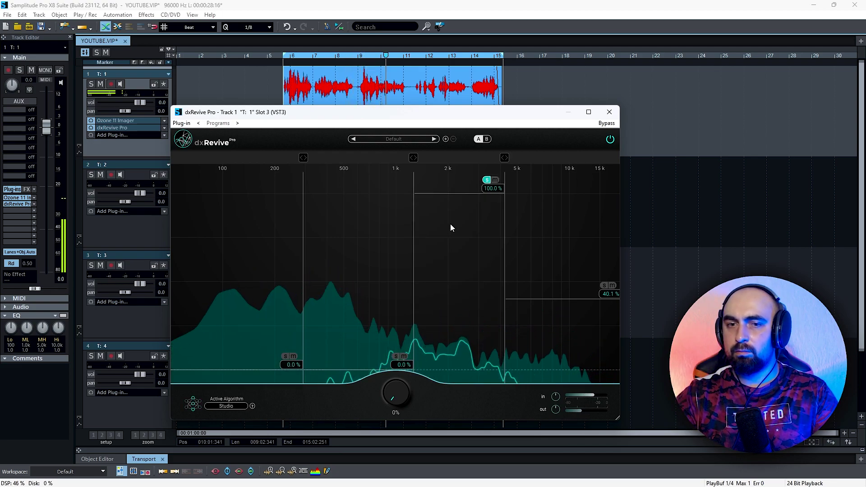
left_click_drag(475, 195, 444, 232)
left_click_drag(449, 262, 449, 246)
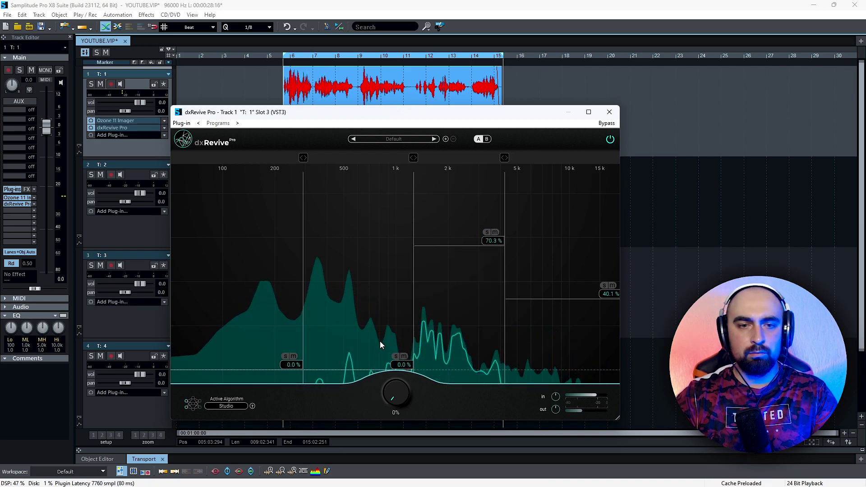
Step: Solo the band between about 290 Hz and 1.25 kHz during playback, set its amount to 79.0%, and unsolo it
left_click(392, 358)
key("space")
left_click_drag(352, 368, 395, 228)
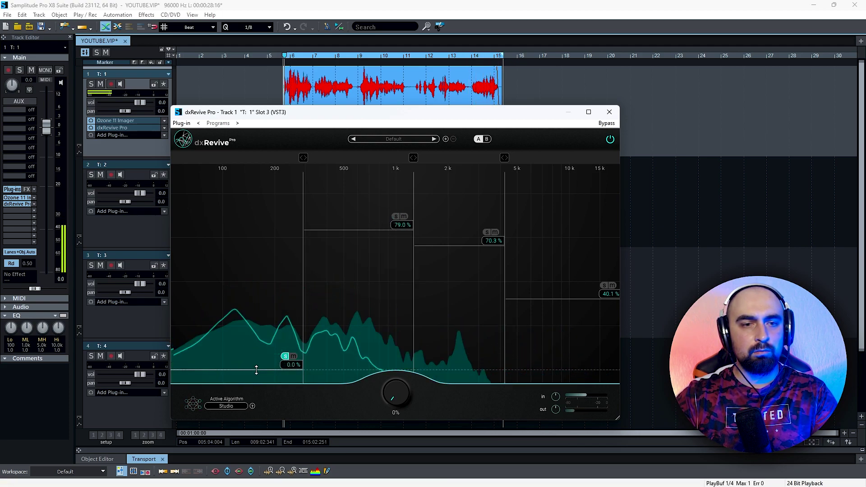
Step: Set the soloed lowest band's processing amount to 60.1%, unsolo it, and listen to the take with all bands active
left_click_drag(280, 357, 280, 250)
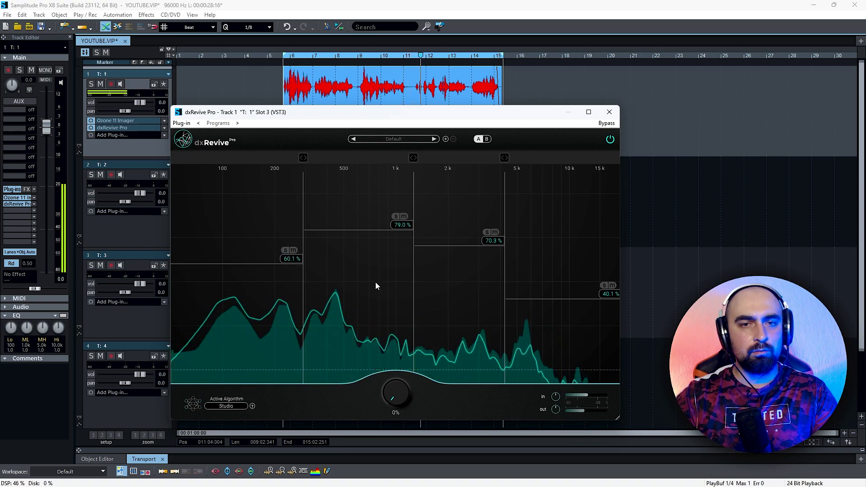
left_click_drag(400, 114, 430, 109)
left_click_drag(433, 380, 420, 393)
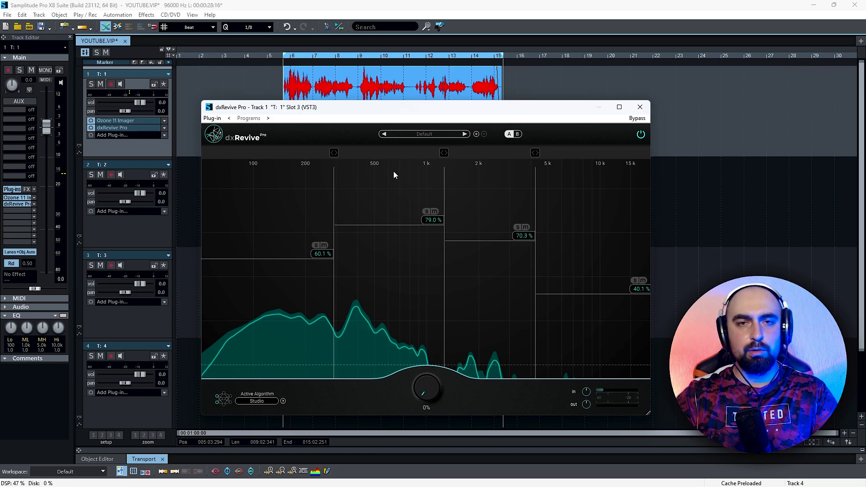
left_click_drag(421, 110, 420, 114)
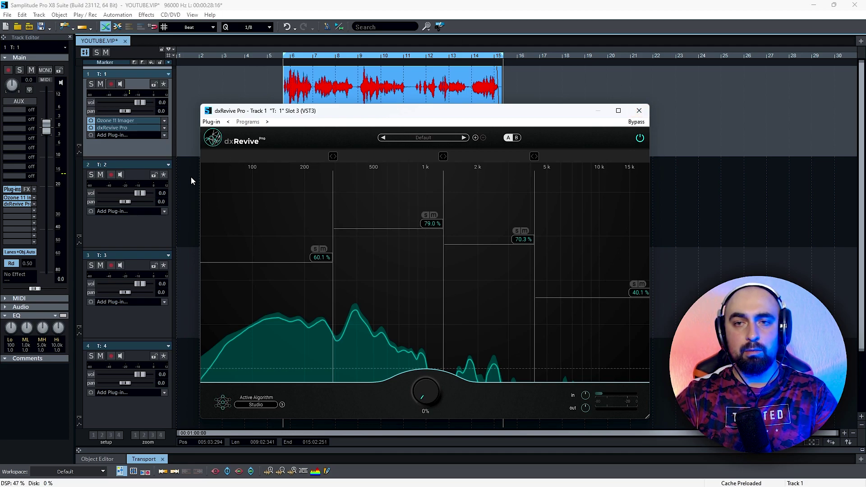
left_click_drag(472, 113, 477, 115)
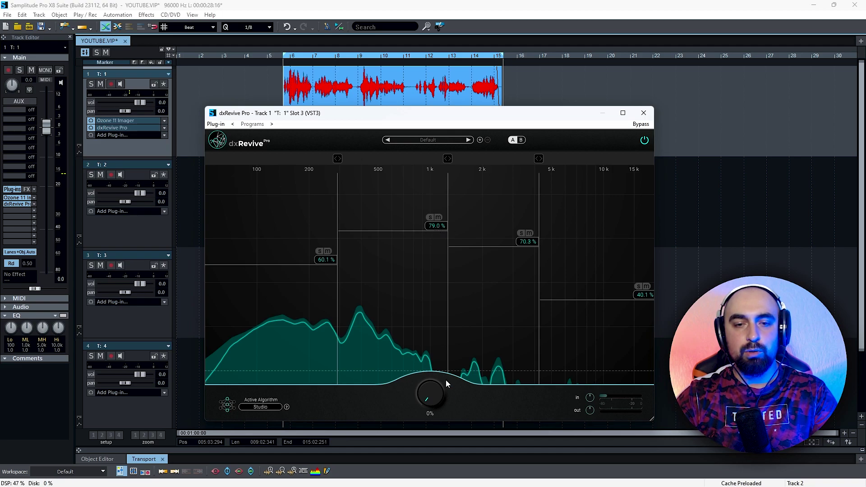
left_click_drag(428, 399, 418, 421)
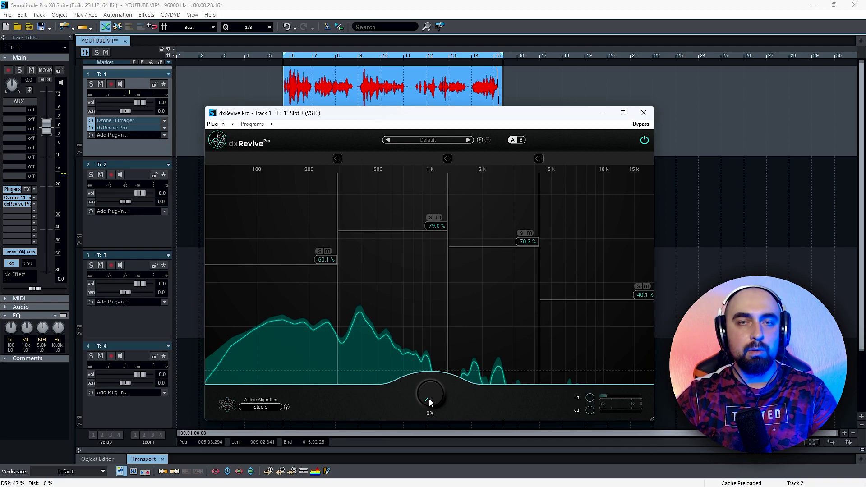
Step: Listen to the take with the main amount at 0%, raise it to 100% during playback, and return it to 0%
left_click_drag(428, 398, 431, 443)
key("space")
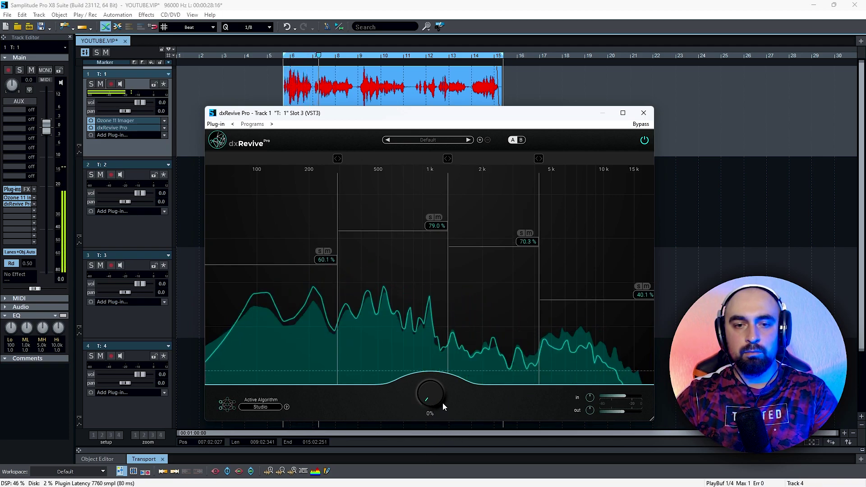
left_click_drag(437, 402, 433, 191)
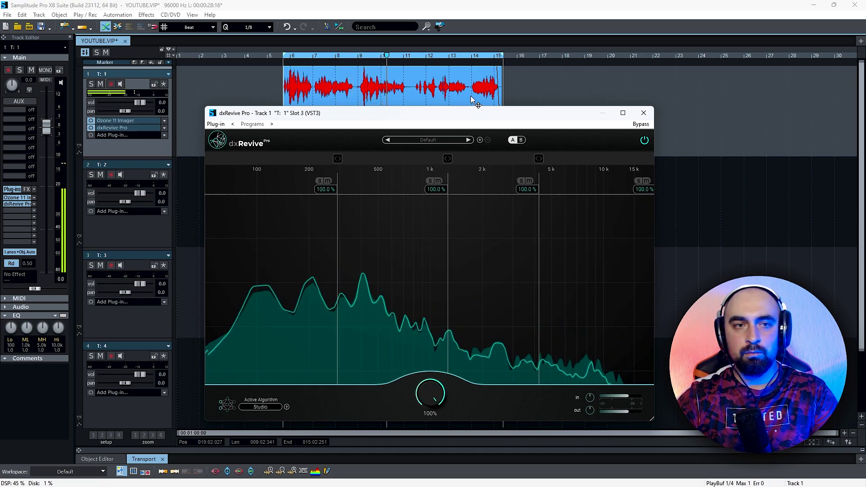
key("space")
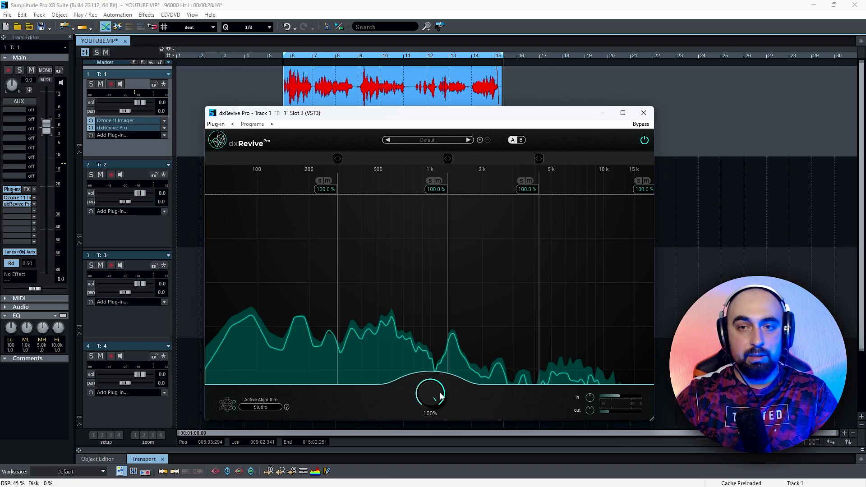
left_click_drag(425, 421, 426, 440)
left_click_drag(432, 402, 417, 478)
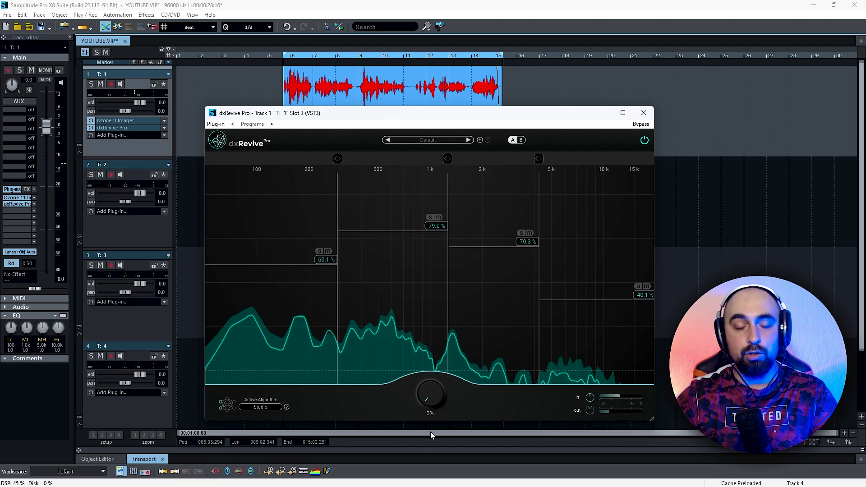
Step: Raise the main amount to 86.4% and listen to the take with that setting
left_click_drag(429, 400, 414, 418)
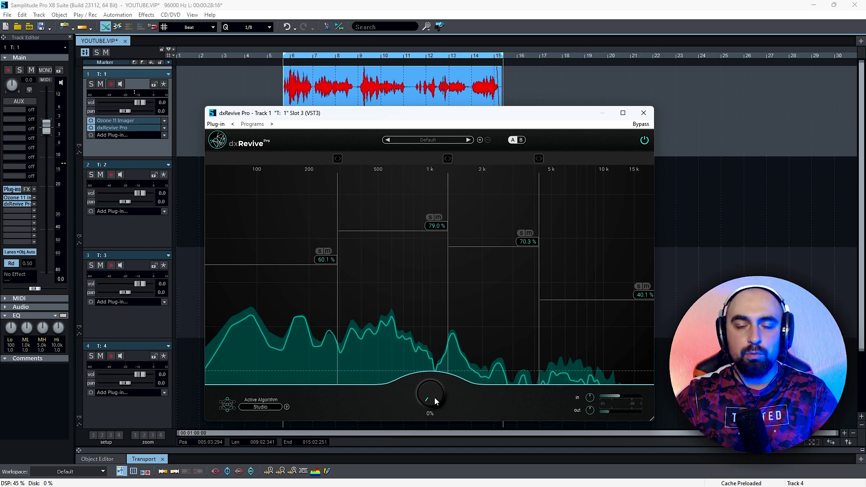
left_click_drag(417, 114, 429, 133)
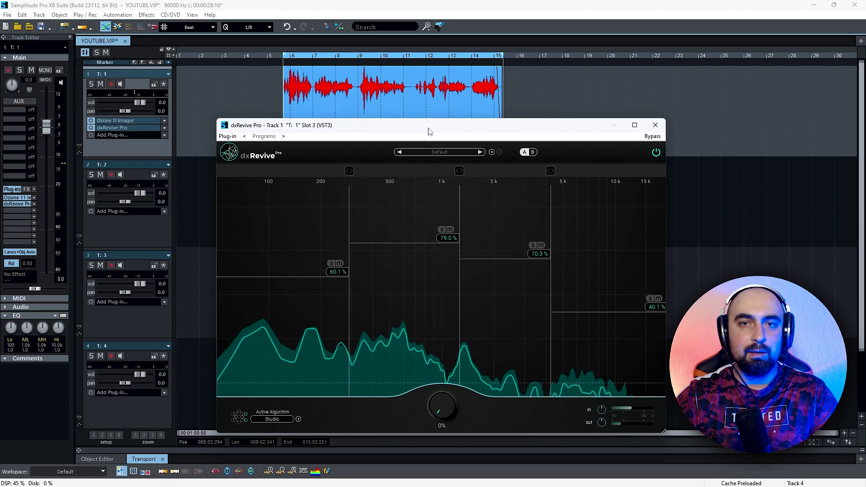
double_click(438, 323)
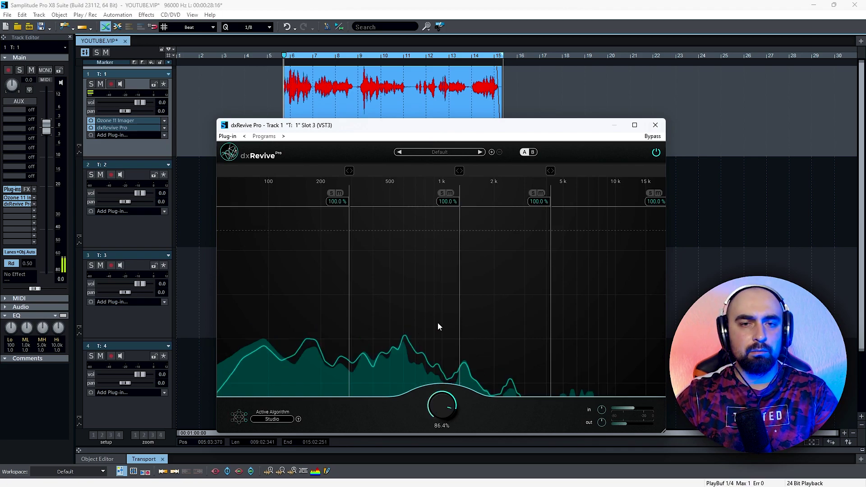
mouse_move(439, 413)
left_mouse_down()
mouse_move(439, 392)
mouse_move(440, 414)
left_mouse_up()
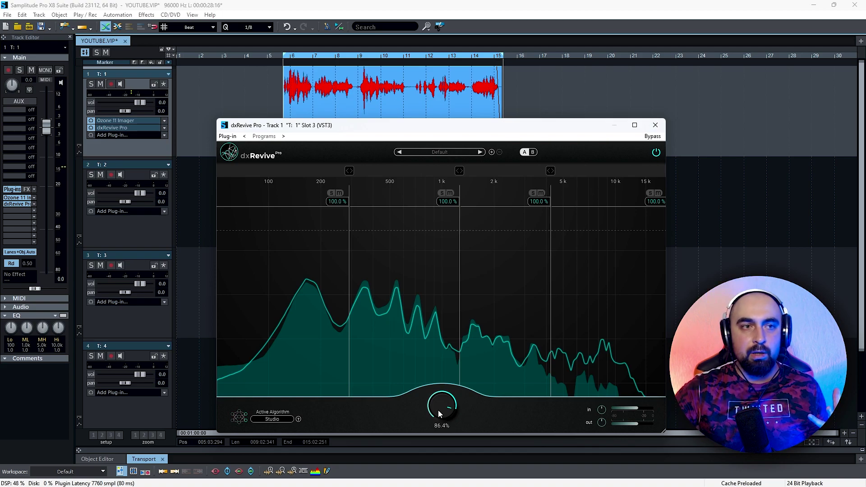
Step: Show only the automation lane of track 1 and assign it to dxRevive Pro's Mix parameter
left_click_drag(315, 125, 409, 244)
left_click(79, 148)
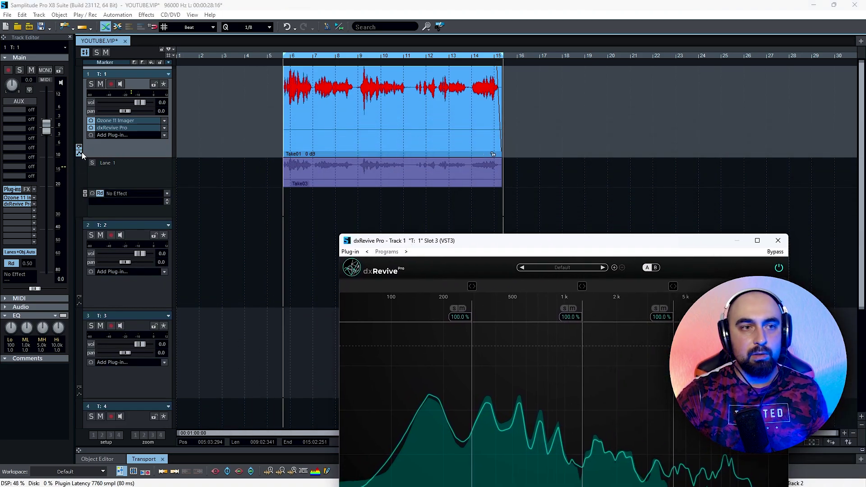
left_click(80, 147)
left_click(167, 165)
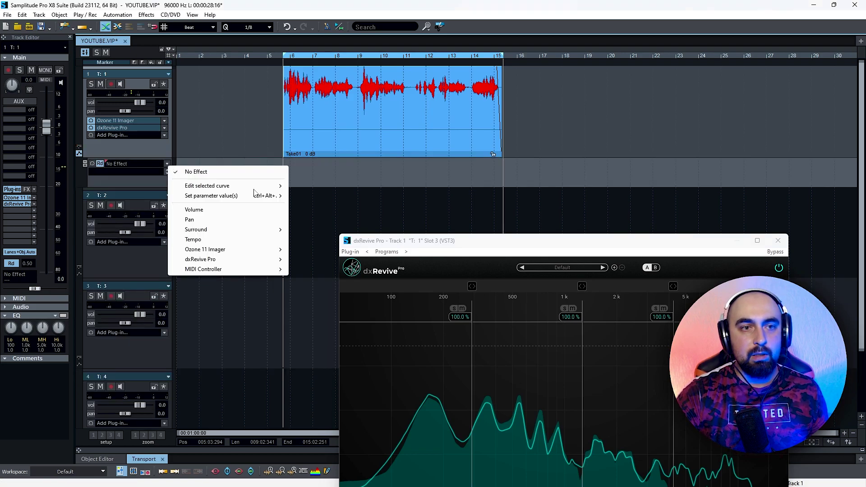
mouse_move(244, 259)
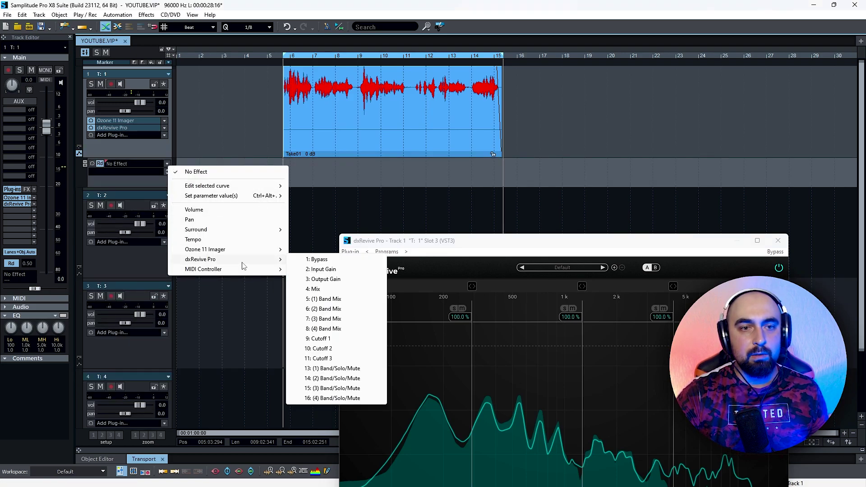
left_click(311, 283)
Step: Place Mix automation points at 0% along the take and audition it with the plug-in window in view
left_click(325, 186)
left_click(471, 186)
left_click_drag(518, 242, 525, 120)
left_click(243, 143)
key("space")
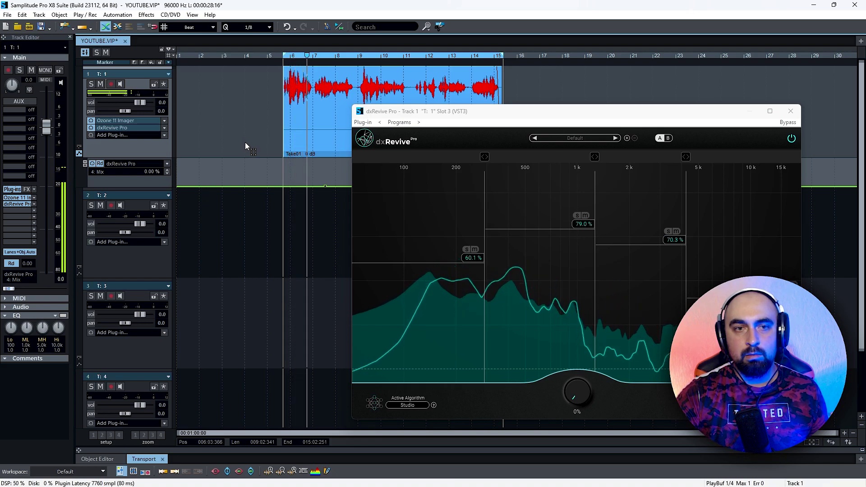
key("space")
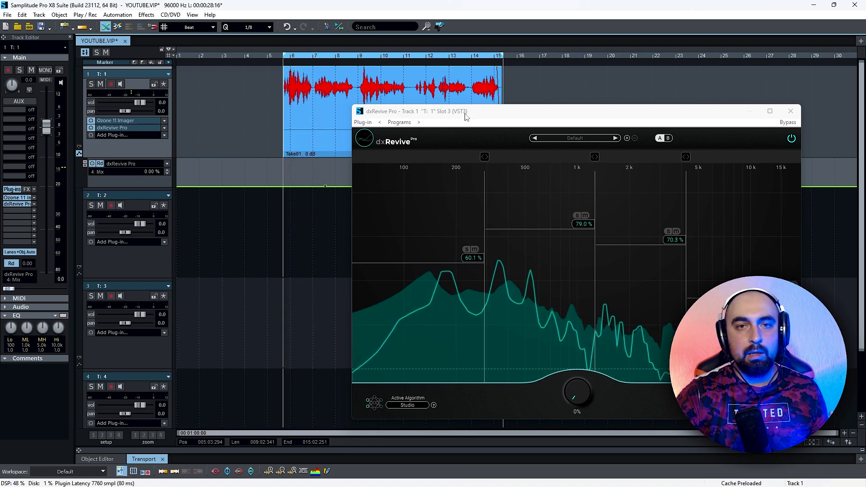
Step: Hide the automation lane of track 1 and play the range around the take
left_click_drag(354, 216, 505, 120)
key("space")
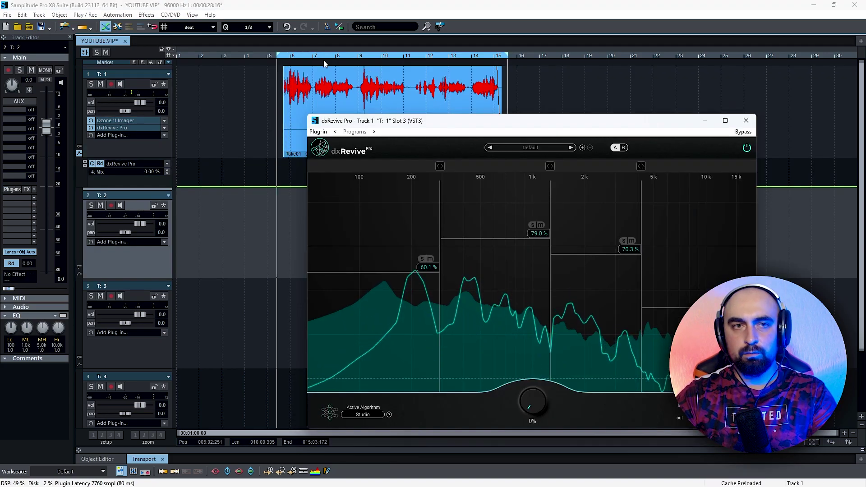
left_click(128, 165)
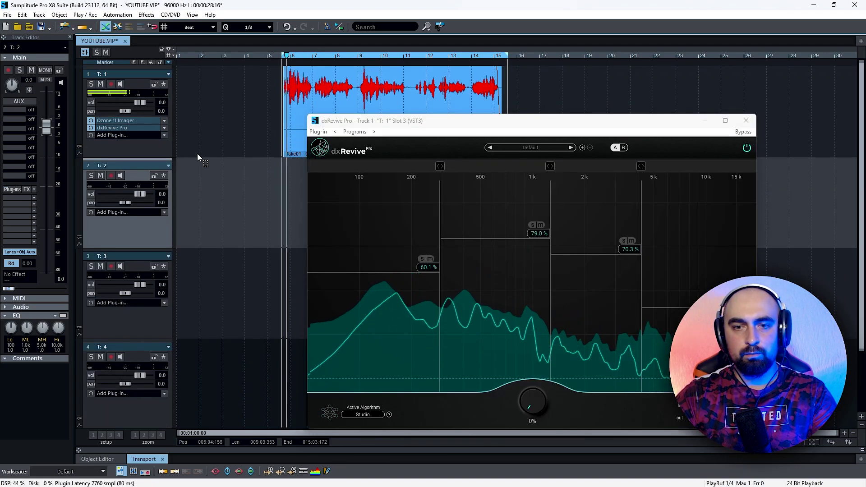
left_click_drag(518, 120, 502, 113)
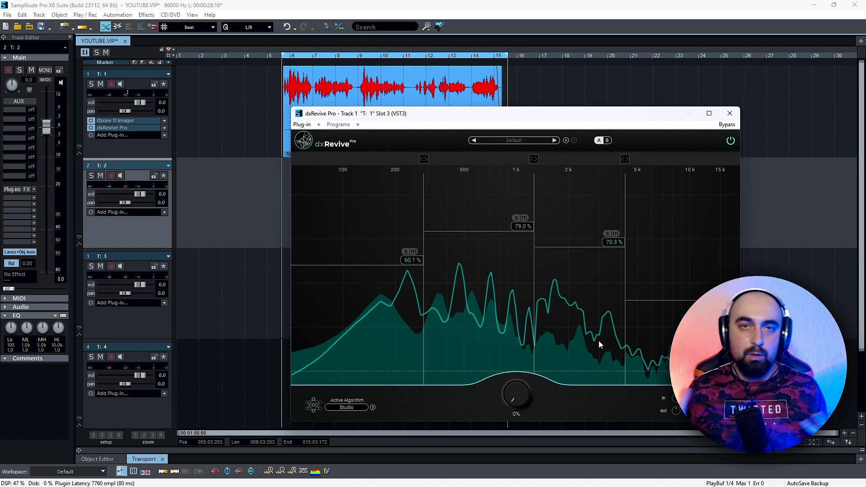
left_click_drag(586, 113, 564, 111)
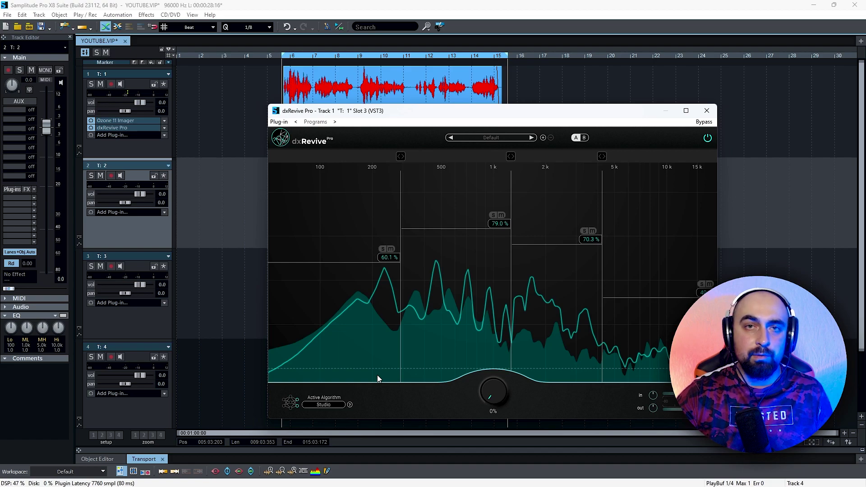
left_click_drag(541, 112, 534, 113)
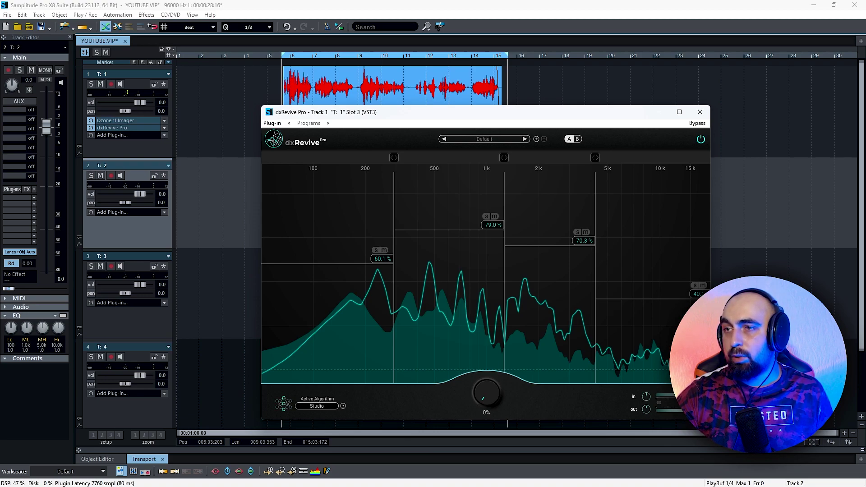
left_click_drag(572, 412, 555, 422)
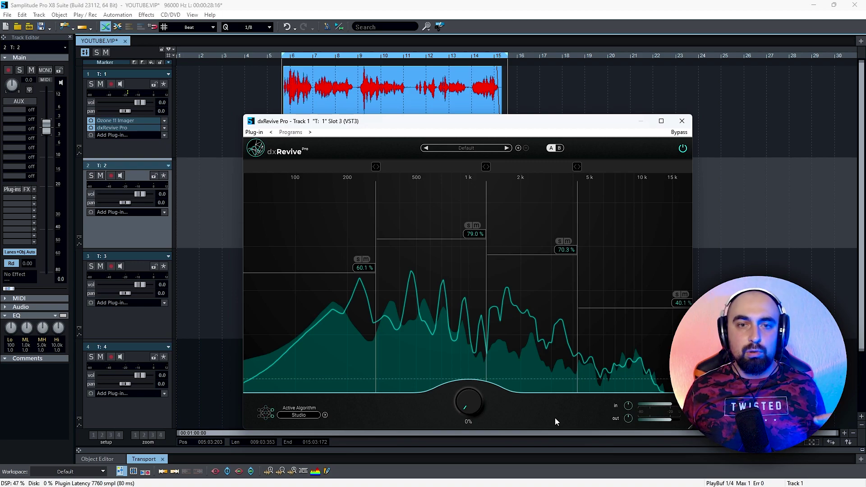
Step: Mute every band except the one between about 290 Hz and 1.25 kHz, listen to the take, and unmute the bands
left_click(366, 259)
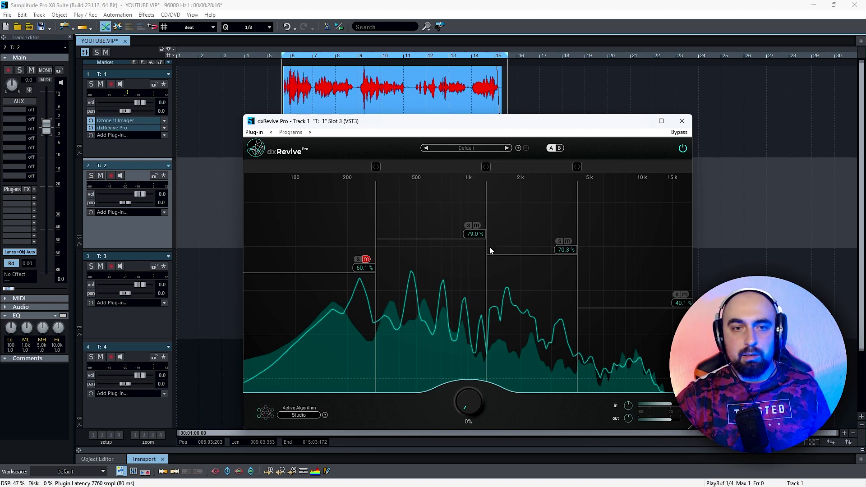
left_click(568, 241)
left_click(685, 294)
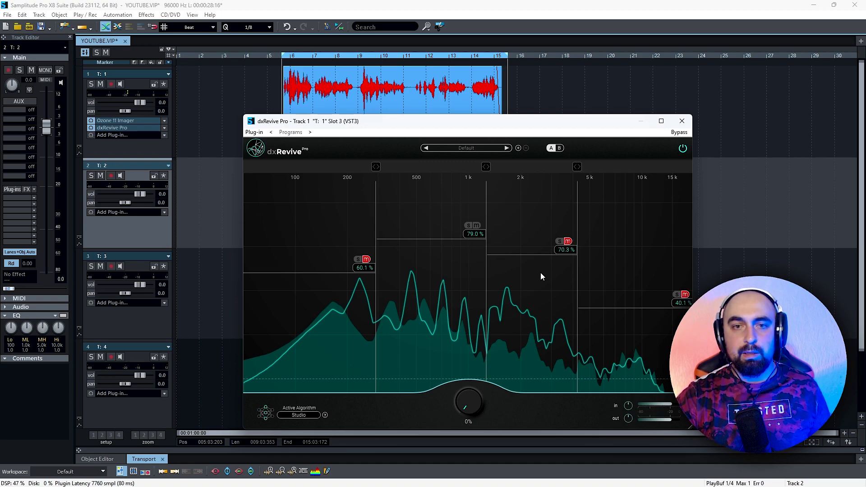
left_click(780, 211)
key("space")
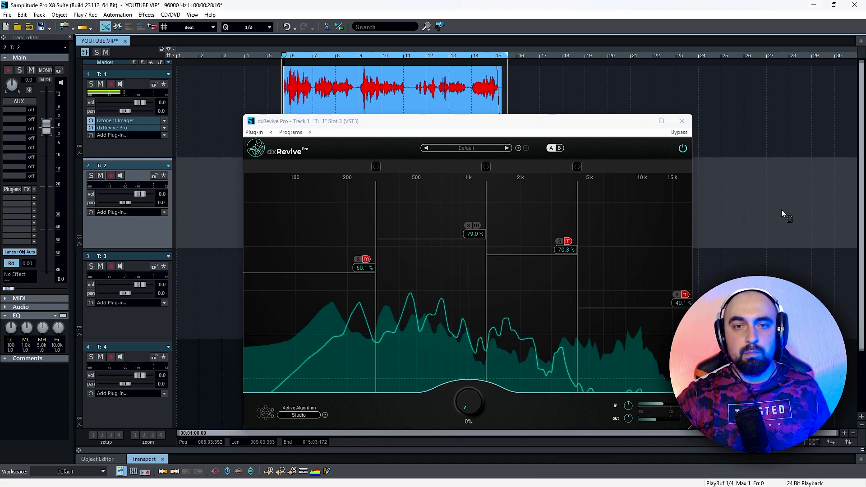
key("space")
left_click(567, 241)
left_click(366, 260)
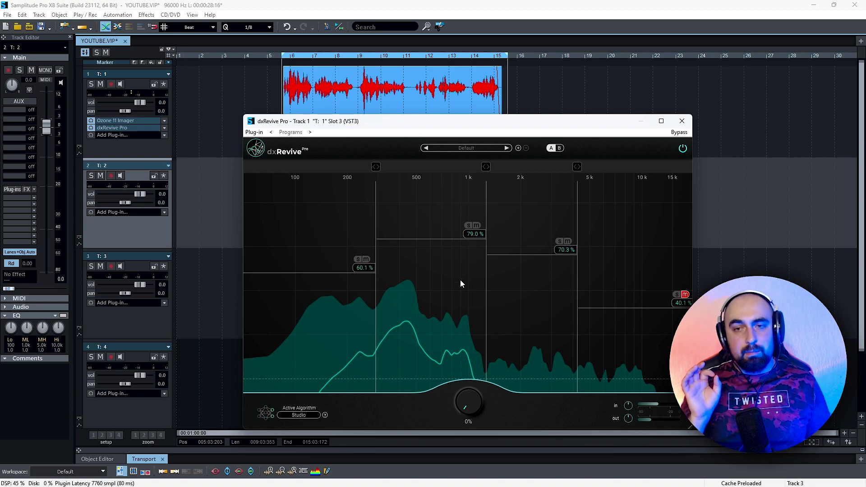
left_click(685, 294)
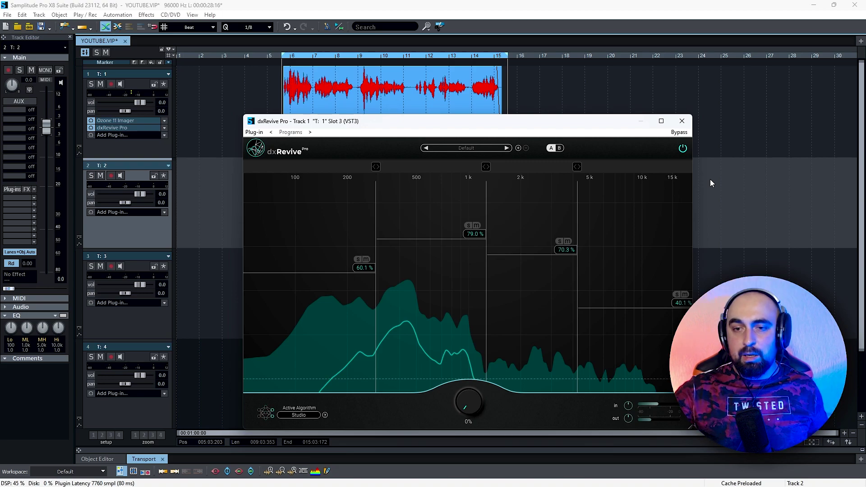
left_click_drag(477, 124, 462, 122)
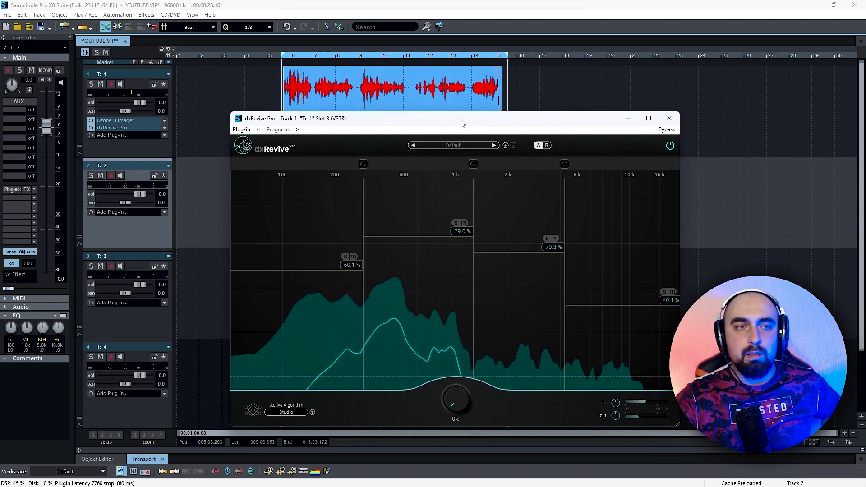